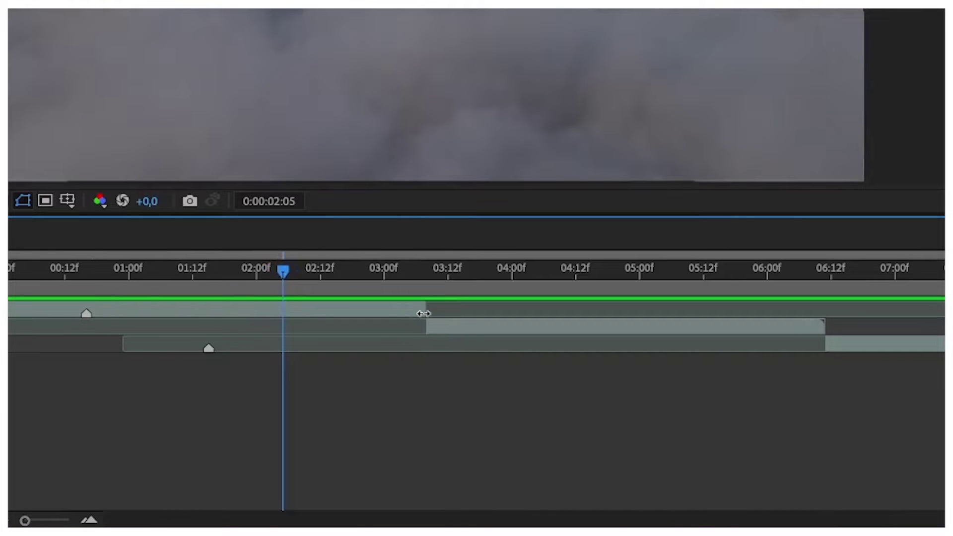
# Trim the top RAW.mp4 layer to end at 0:00:02:05 and start Position and Scale keyframes on it at 0:00:00:16.
pyautogui.moveTo(424, 313); pyautogui.dragTo(284, 313)
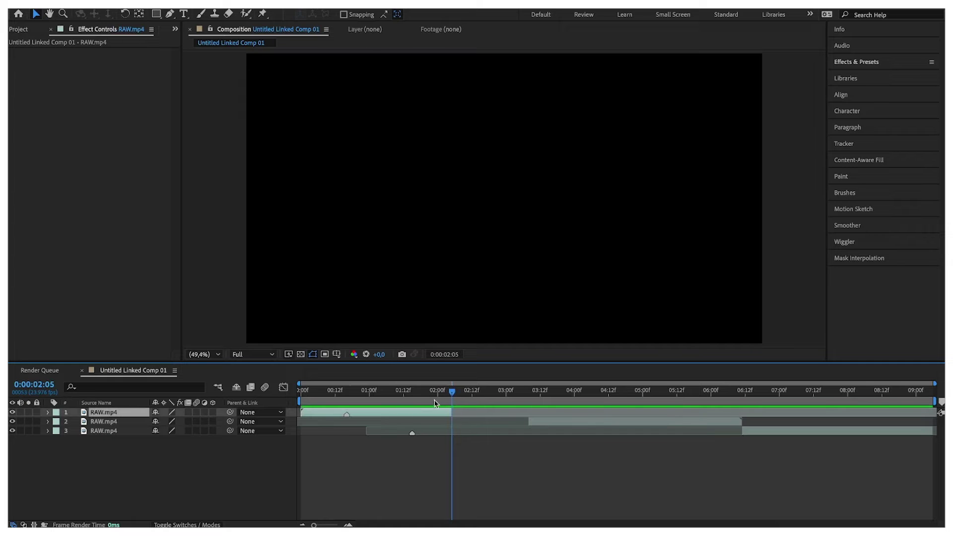
pyautogui.moveTo(433, 403); pyautogui.dragTo(346, 402)
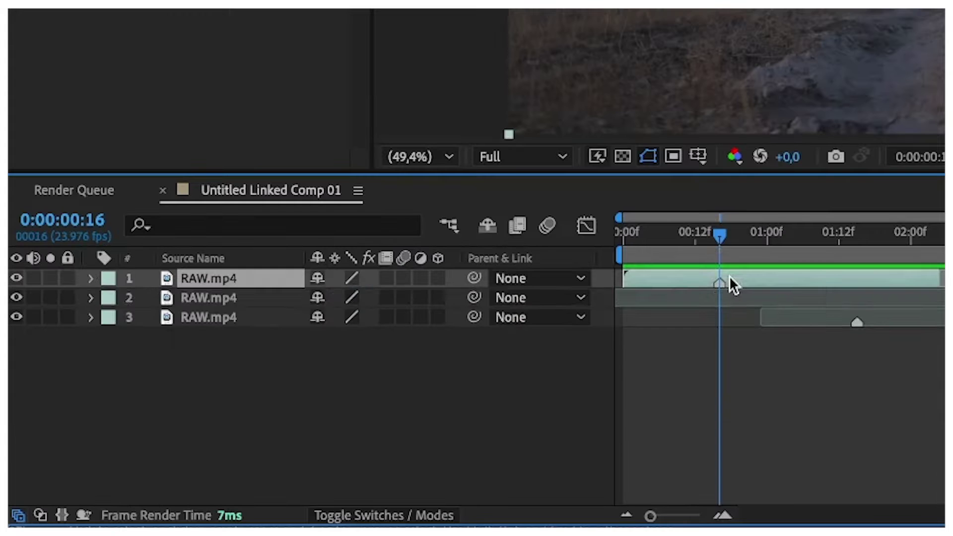
pyautogui.press('s')
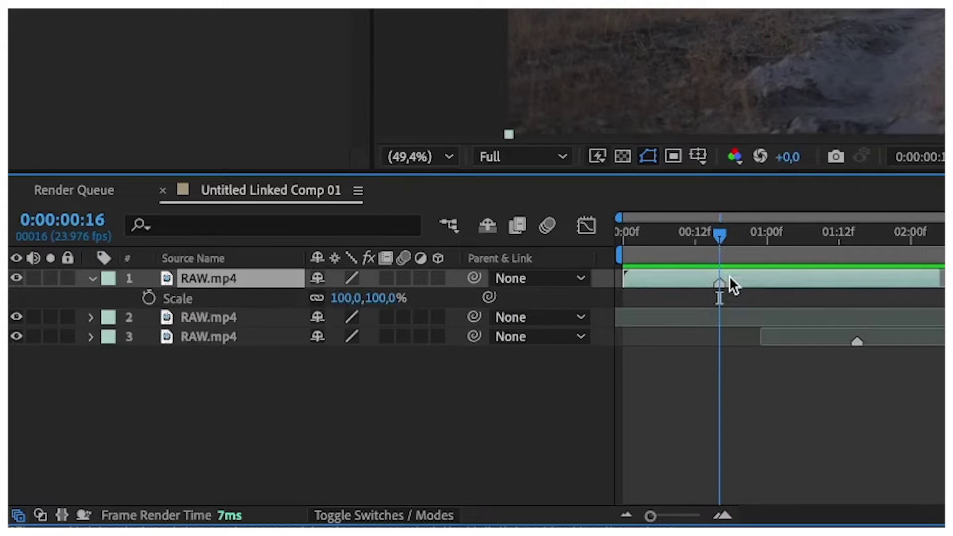
pyautogui.hotkey('shift', 'p')
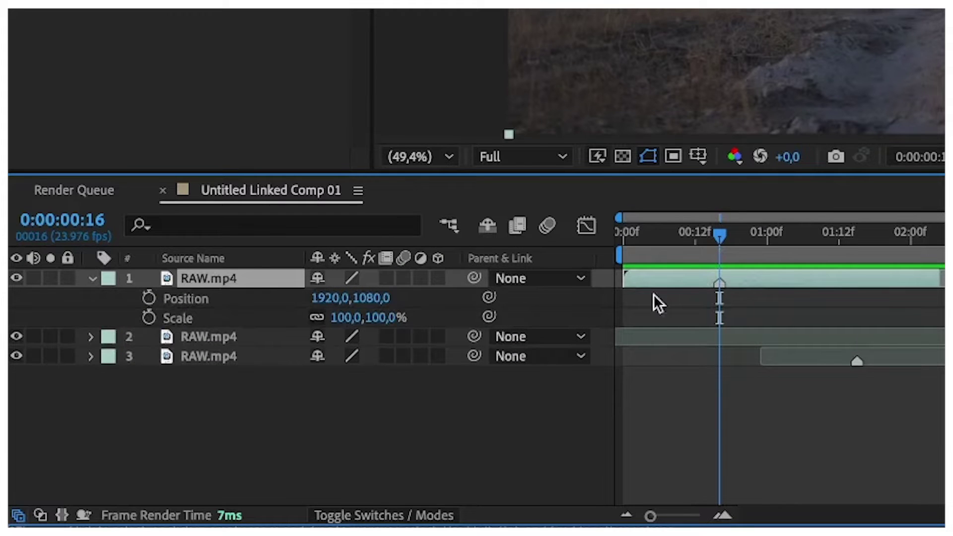
pyautogui.click(149, 298)
pyautogui.click(149, 318)
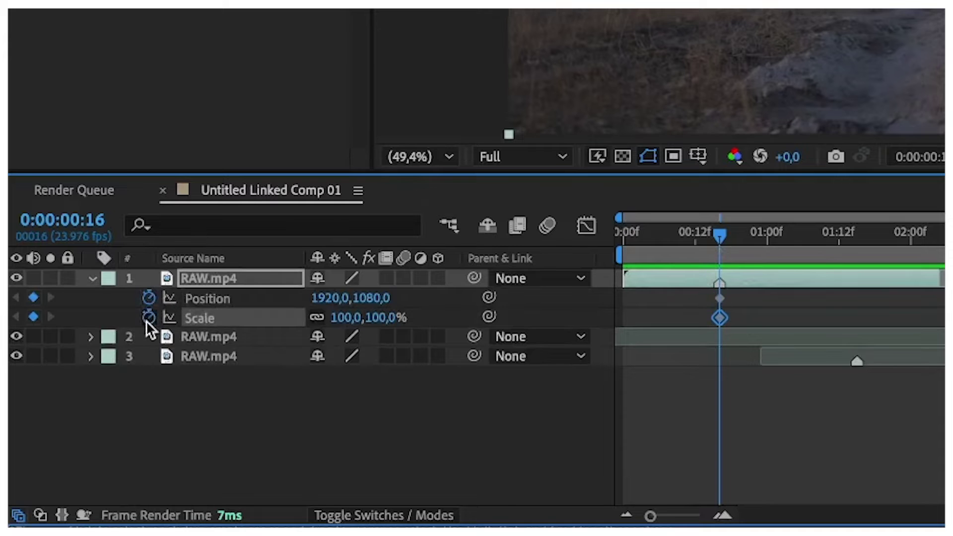
# Shift both keyframes earlier to about 0:00:00:06 and set the layer's Scale to 690% at 0:00:02:04.
pyautogui.moveTo(747, 299); pyautogui.dragTo(713, 326)
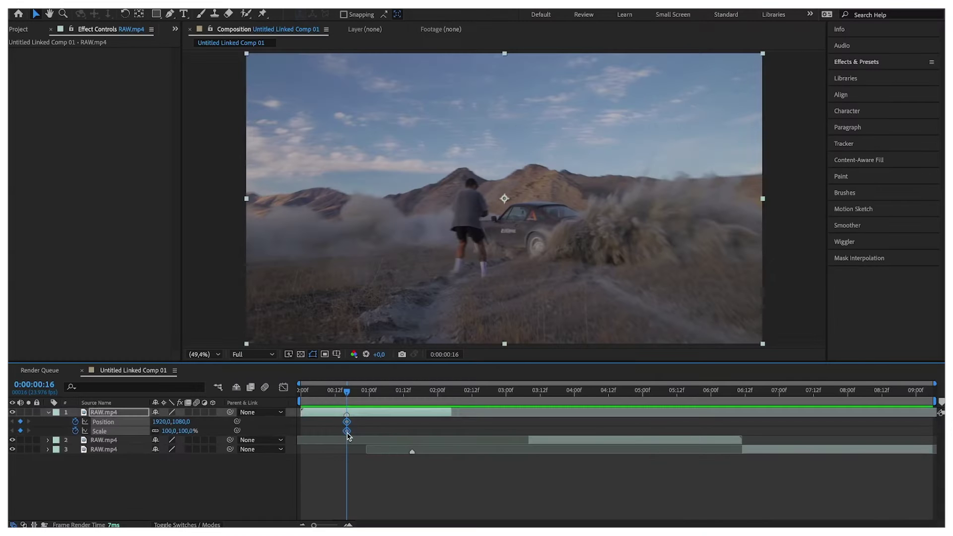
pyautogui.moveTo(326, 397); pyautogui.dragTo(449, 422)
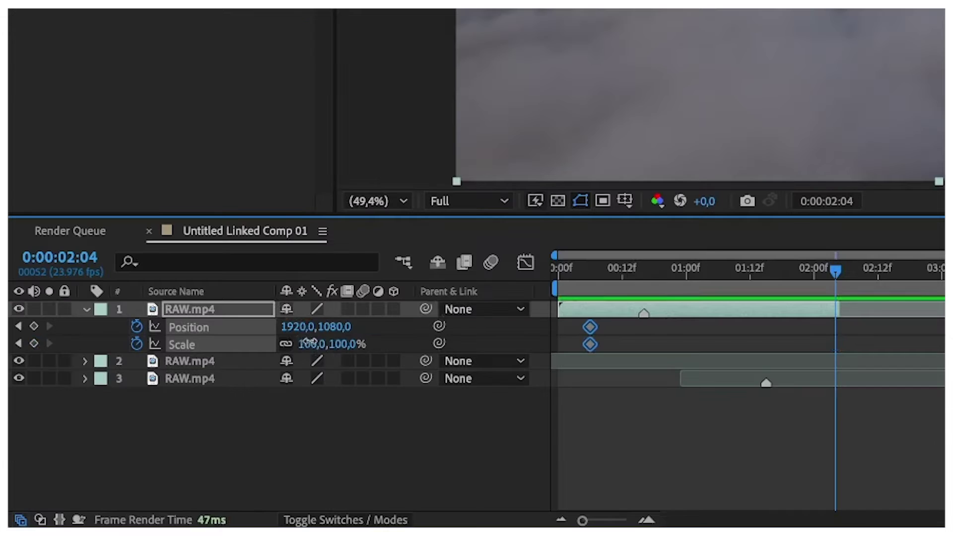
pyautogui.moveTo(168, 431); pyautogui.dragTo(198, 429)
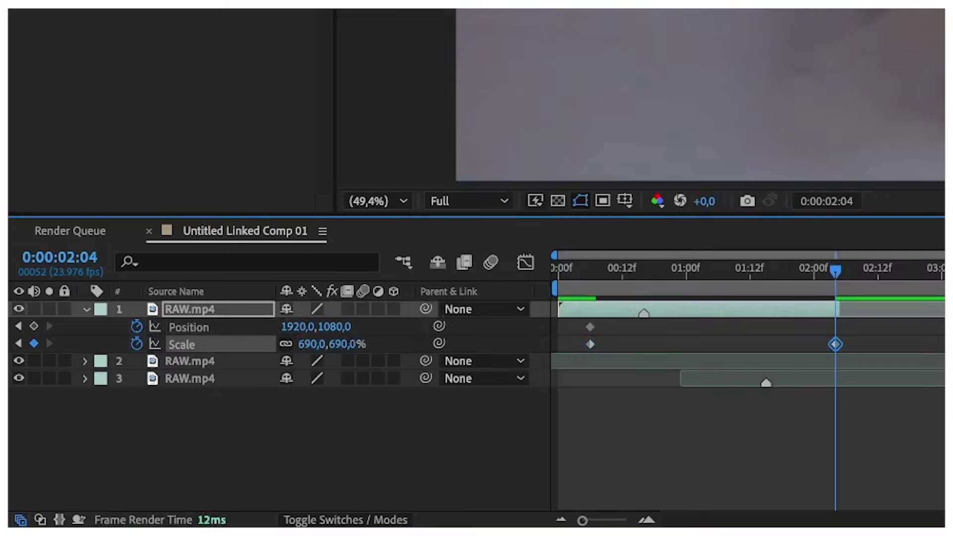
# Reposition the enlarged layer to -4487.8, -3043.1 at 0:00:02:04 and preview the zoom animation.
pyautogui.moveTo(874, 164); pyautogui.dragTo(496, 20)
pyautogui.moveTo(695, 169); pyautogui.dragTo(497, 20)
pyautogui.press('space')
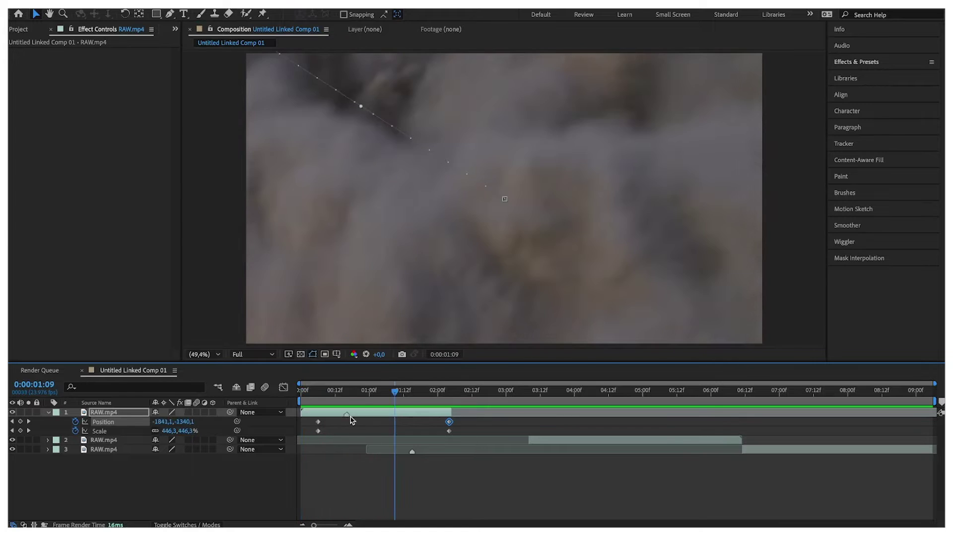
pyautogui.moveTo(433, 397); pyautogui.dragTo(450, 398)
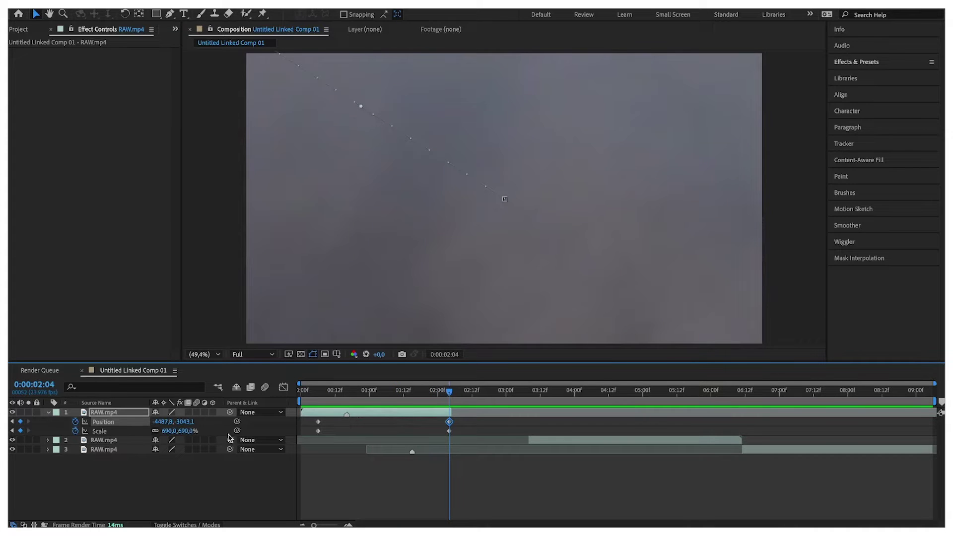
# Set the top layer's Scale to 500% at 0:00:02:04 and reposition it to -2087.8, -2371.1.
pyautogui.write('500')
pyautogui.press('Return')
pyautogui.scroll(-6, 611, 273)
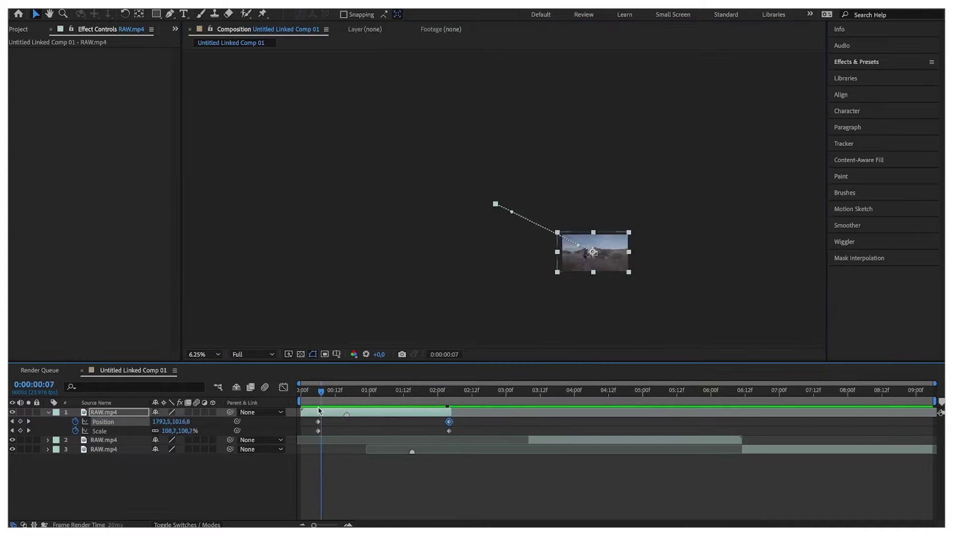
pyautogui.moveTo(599, 283); pyautogui.dragTo(614, 277)
pyautogui.moveTo(449, 392)
pyautogui.mouseDown()
pyautogui.moveTo(326, 394)
pyautogui.moveTo(449, 393)
pyautogui.mouseUp()
pyautogui.moveTo(605, 258); pyautogui.dragTo(593, 258)
# Apply Easy Ease Out to the first pair of Position and Scale keyframes.
pyautogui.moveTo(331, 419); pyautogui.dragTo(316, 434)
pyautogui.rightClick(318, 432)
pyautogui.moveTo(376, 523)
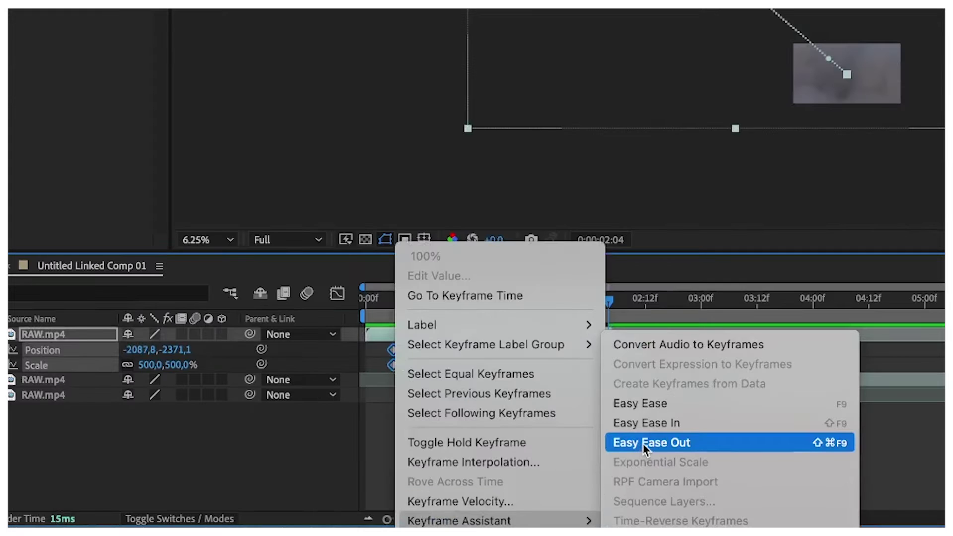
pyautogui.click(470, 478)
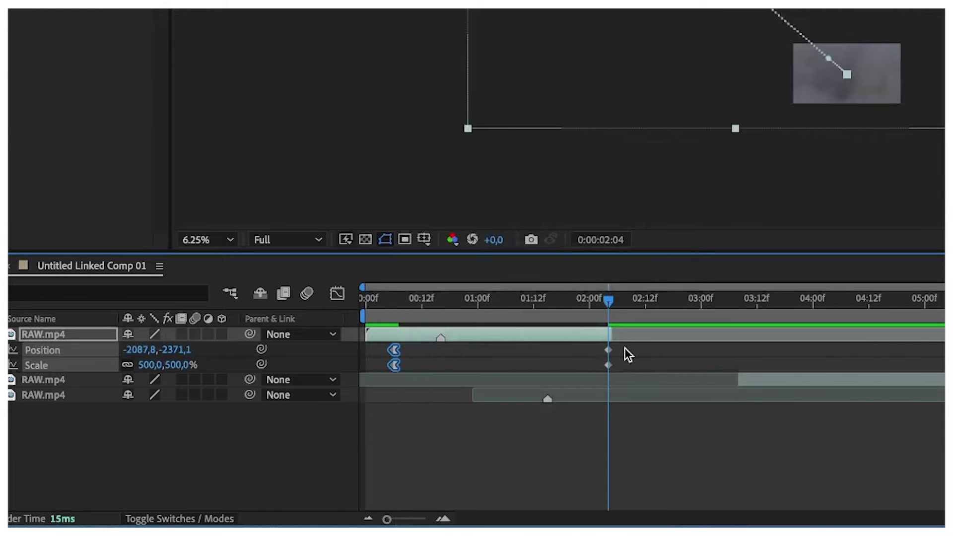
# Apply Easy Ease In to the last pair of Position and Scale keyframes at 0:00:02:04.
pyautogui.moveTo(625, 347); pyautogui.dragTo(594, 372)
pyautogui.rightClick(610, 366)
pyautogui.moveTo(720, 521)
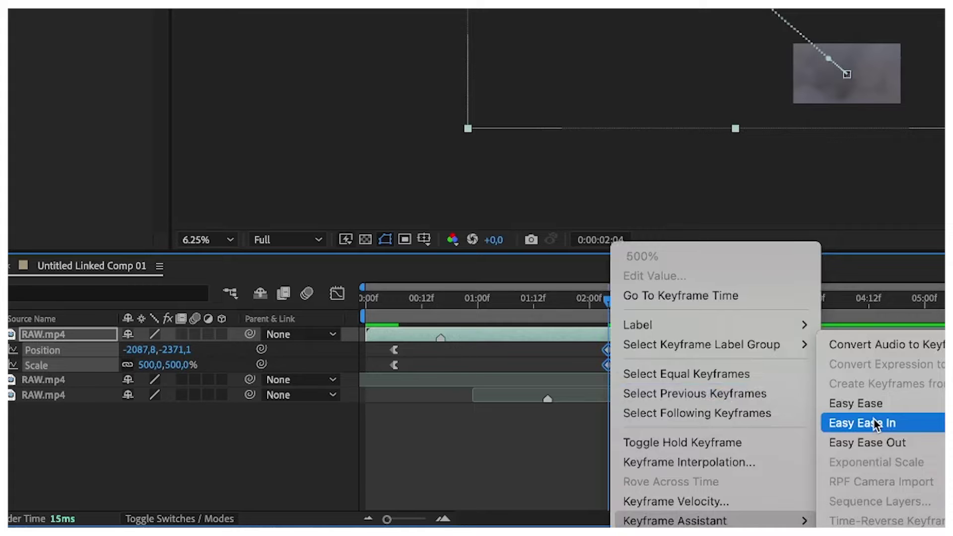
pyautogui.click(877, 426)
# Show the speed graph of Position and Scale and lengthen the outgoing easing handles of the first keyframes.
pyautogui.click(398, 313)
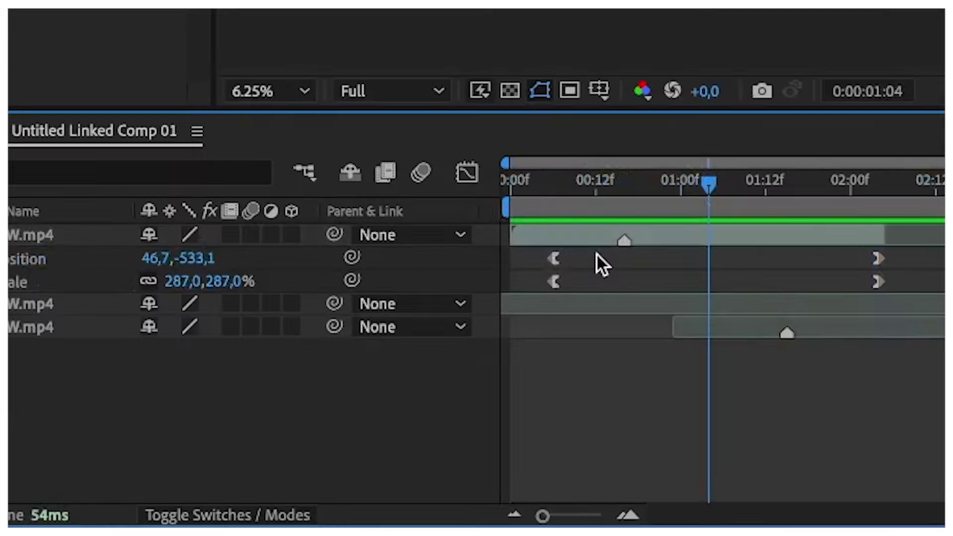
pyautogui.moveTo(335, 419); pyautogui.dragTo(318, 430)
pyautogui.click(474, 170)
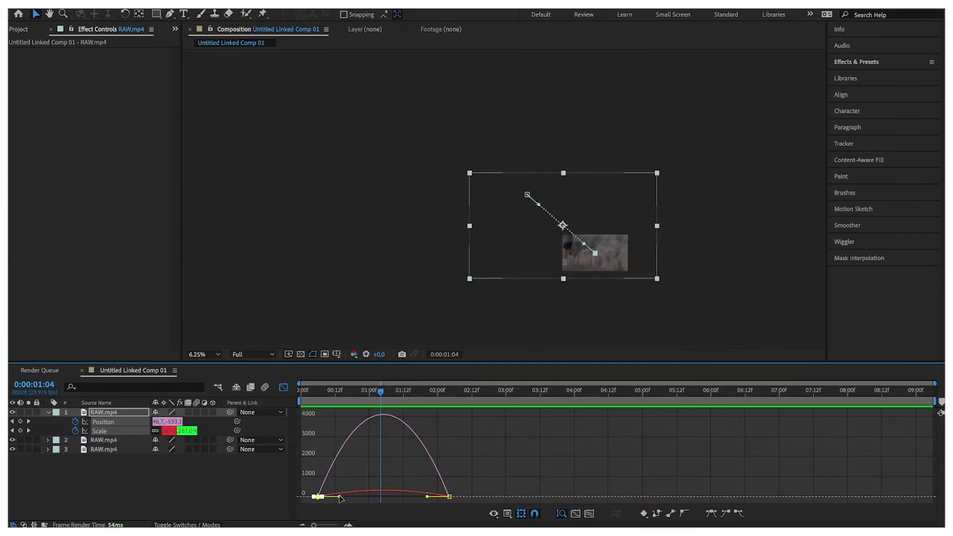
pyautogui.moveTo(340, 498); pyautogui.dragTo(361, 496)
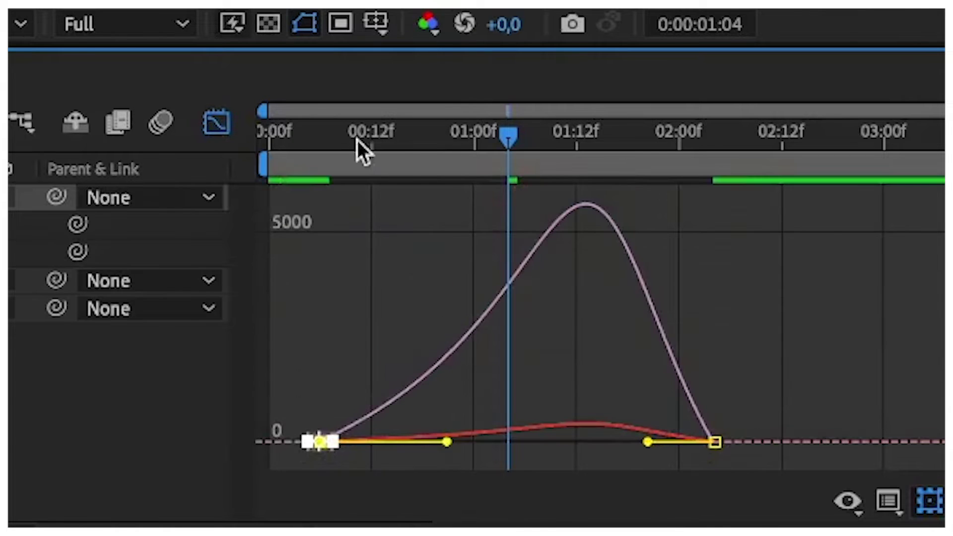
pyautogui.moveTo(356, 139); pyautogui.dragTo(481, 194)
# At 0:00:01:05, draw a closed star-like Pen mask over the dust on the top layer, invert it and keyframe its Mask Path.
pyautogui.moveTo(372, 410); pyautogui.dragTo(417, 422)
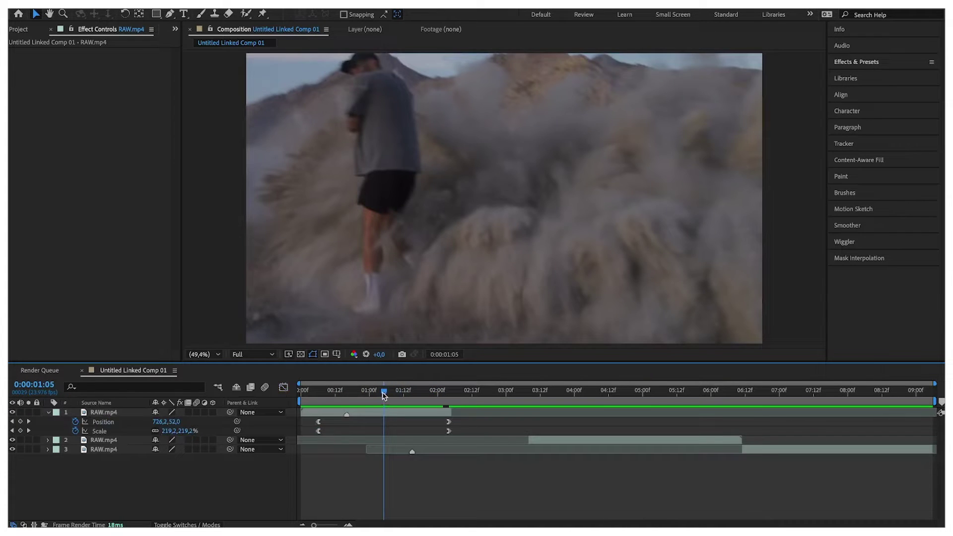
pyautogui.moveTo(383, 394); pyautogui.dragTo(383, 398)
pyautogui.click(390, 414)
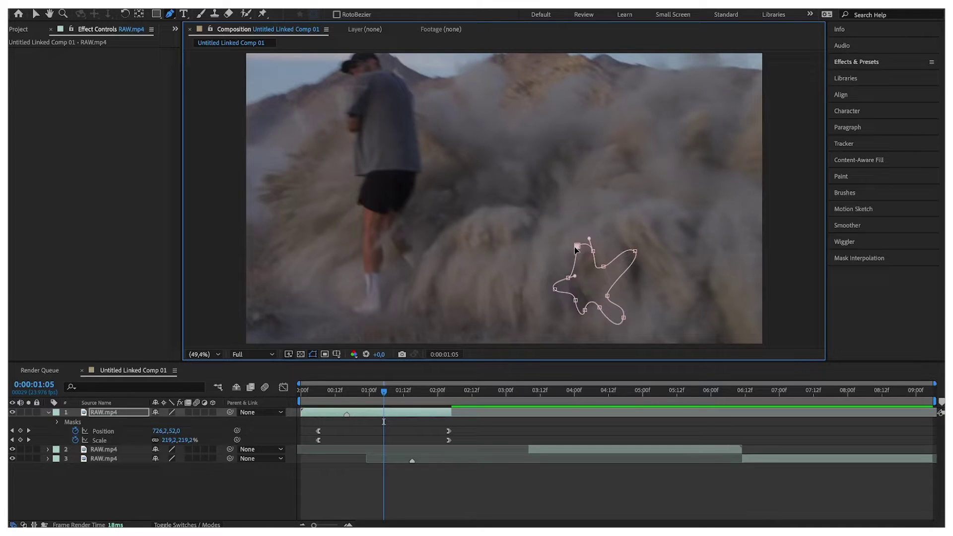
pyautogui.click(577, 247)
pyautogui.click(137, 413)
pyautogui.press('m')
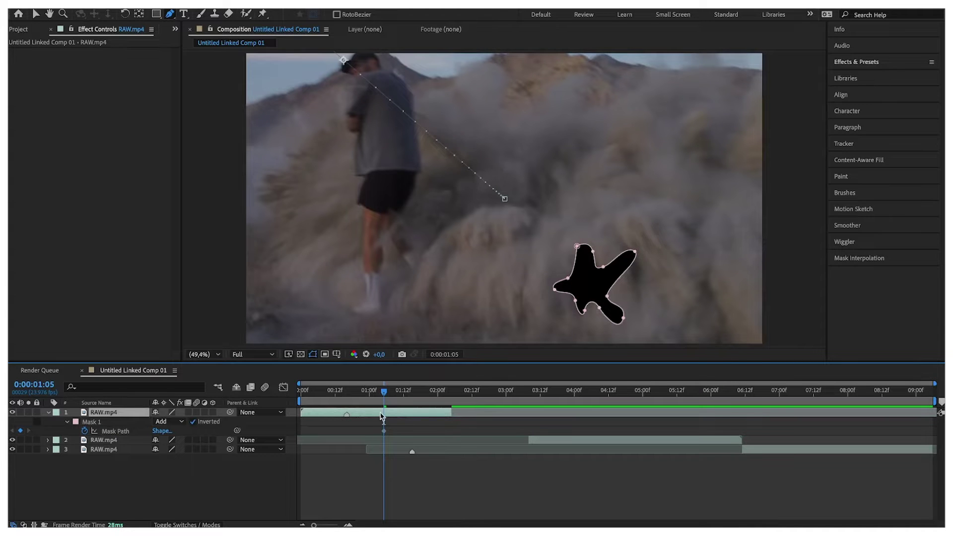
# At 0:00:01:21, reshape the mask by pulling its left and lower points outward and extending its right side.
pyautogui.press('space')
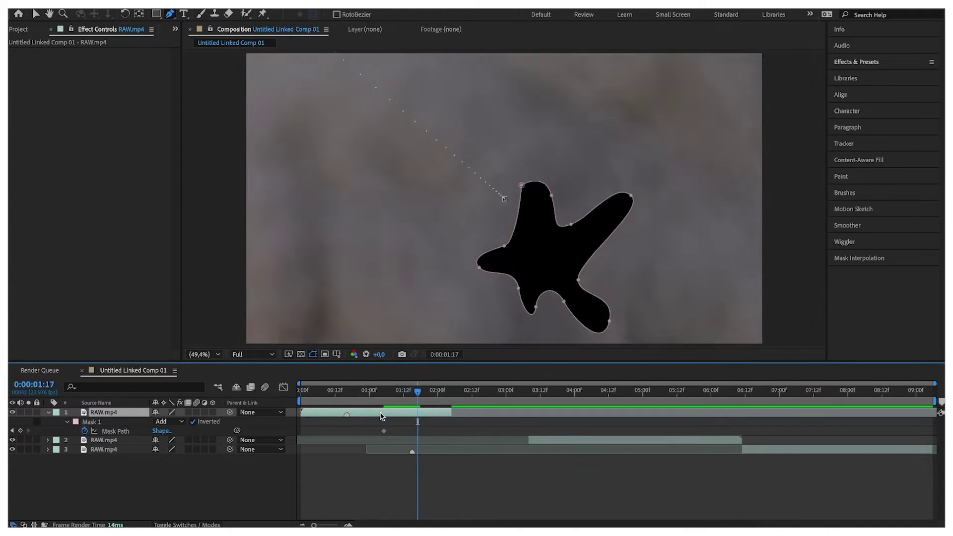
pyautogui.press('u')
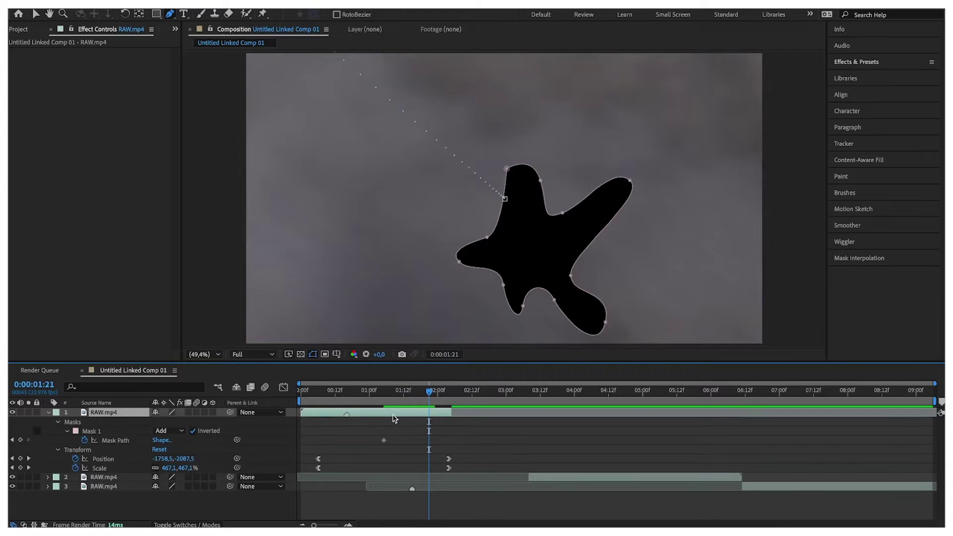
pyautogui.moveTo(435, 395); pyautogui.dragTo(428, 394)
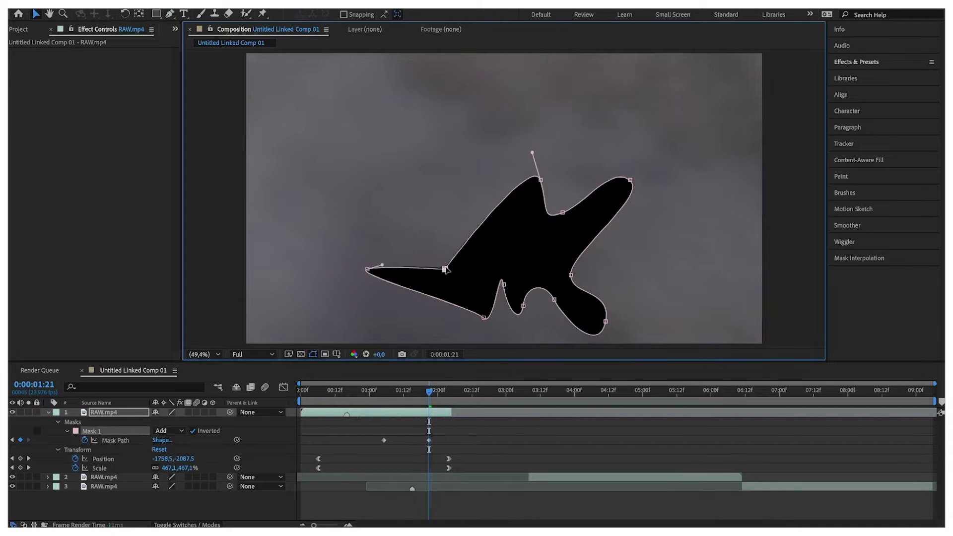
pyautogui.moveTo(540, 172); pyautogui.dragTo(485, 219)
pyautogui.click(169, 14)
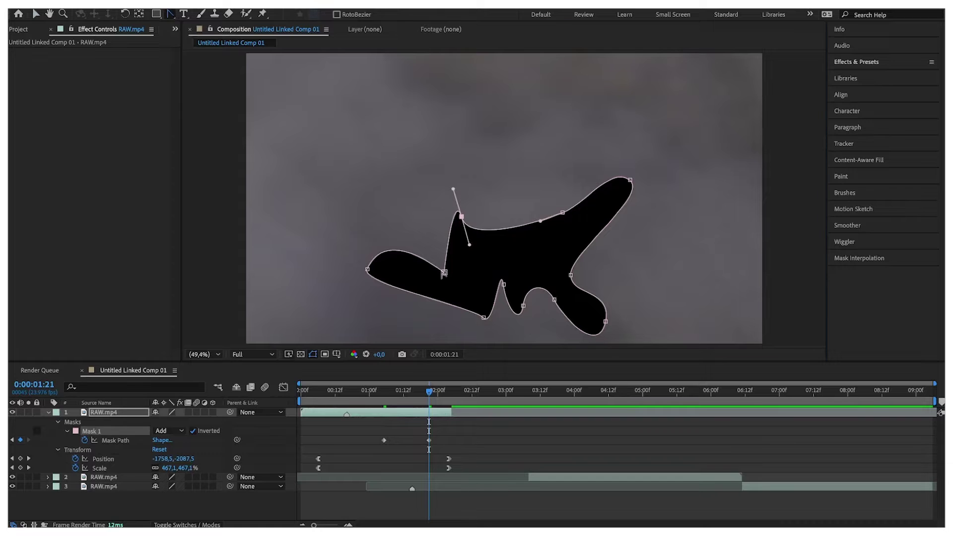
pyautogui.click(444, 272)
pyautogui.press('v')
pyautogui.moveTo(484, 317); pyautogui.dragTo(415, 318)
pyautogui.moveTo(504, 284); pyautogui.dragTo(481, 325)
pyautogui.moveTo(523, 306); pyautogui.dragTo(506, 335)
pyautogui.moveTo(571, 275); pyautogui.dragTo(712, 253)
pyautogui.moveTo(554, 300)
pyautogui.mouseDown()
pyautogui.moveTo(541, 324)
pyautogui.moveTo(542, 300)
pyautogui.mouseUp()
# Raise and curve the upper edge of the mask at 0:00:01:21, and shift the whole mask up and to the left.
pyautogui.click(461, 216)
pyautogui.moveTo(470, 247); pyautogui.dragTo(517, 177)
pyautogui.moveTo(630, 179); pyautogui.dragTo(551, 120)
pyautogui.moveTo(428, 390)
pyautogui.mouseDown()
pyautogui.moveTo(376, 391)
pyautogui.moveTo(429, 388)
pyautogui.mouseUp()
pyautogui.moveTo(756, 80); pyautogui.dragTo(347, 347)
pyautogui.moveTo(604, 321); pyautogui.dragTo(570, 271)
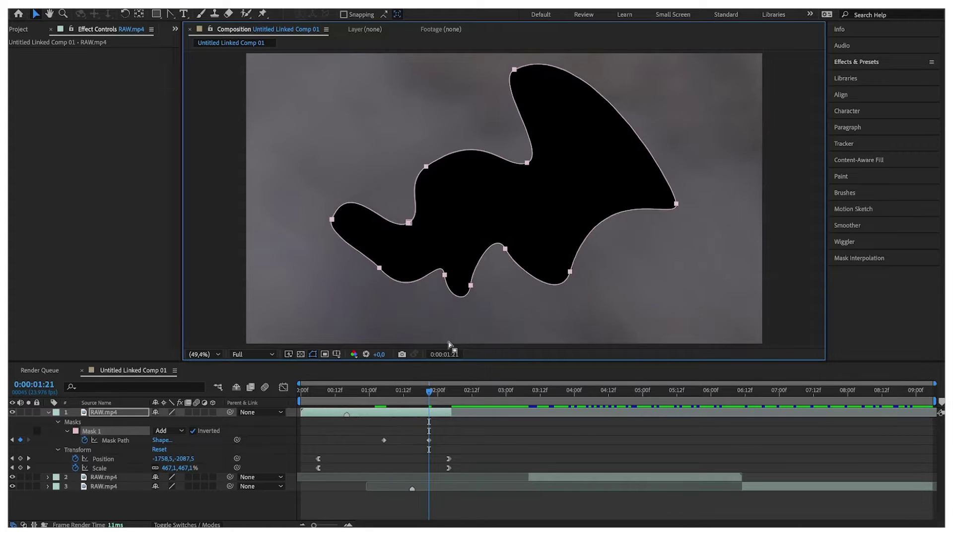
# Expand the mask's properties on the top layer and set Mask Feather to 149 pixels.
pyautogui.click(100, 432)
pyautogui.press('u')
pyautogui.press('m')
pyautogui.click(66, 422)
pyautogui.click(67, 421)
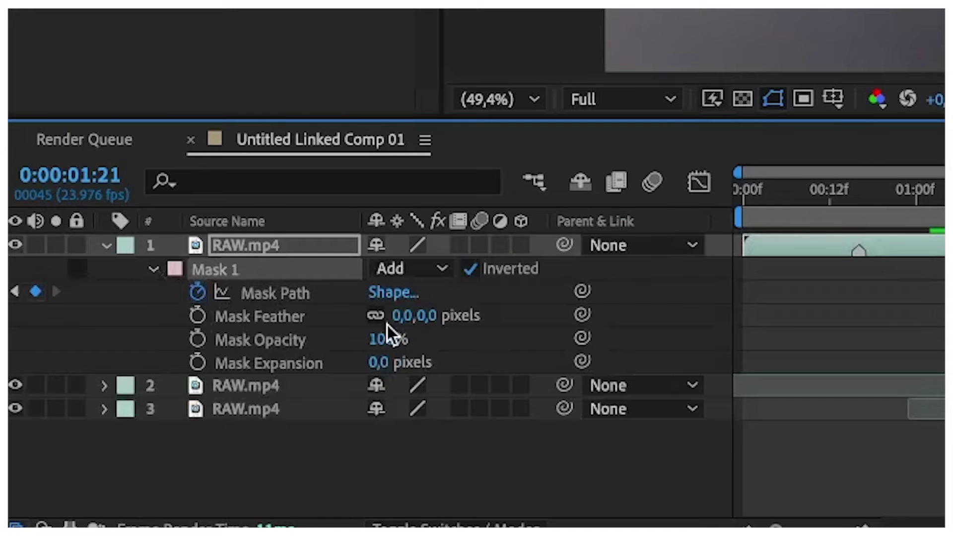
pyautogui.moveTo(397, 316); pyautogui.dragTo(439, 313)
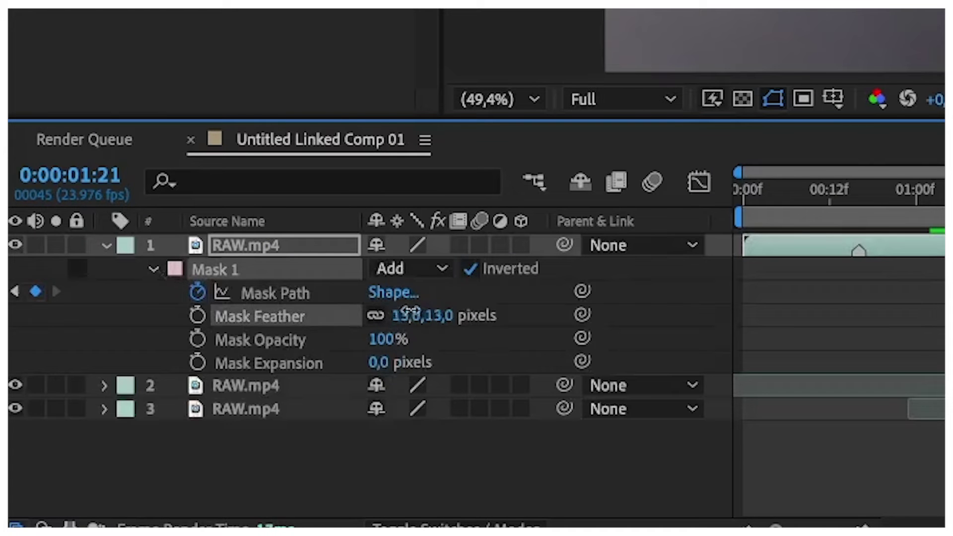
pyautogui.moveTo(534, 312); pyautogui.dragTo(606, 310)
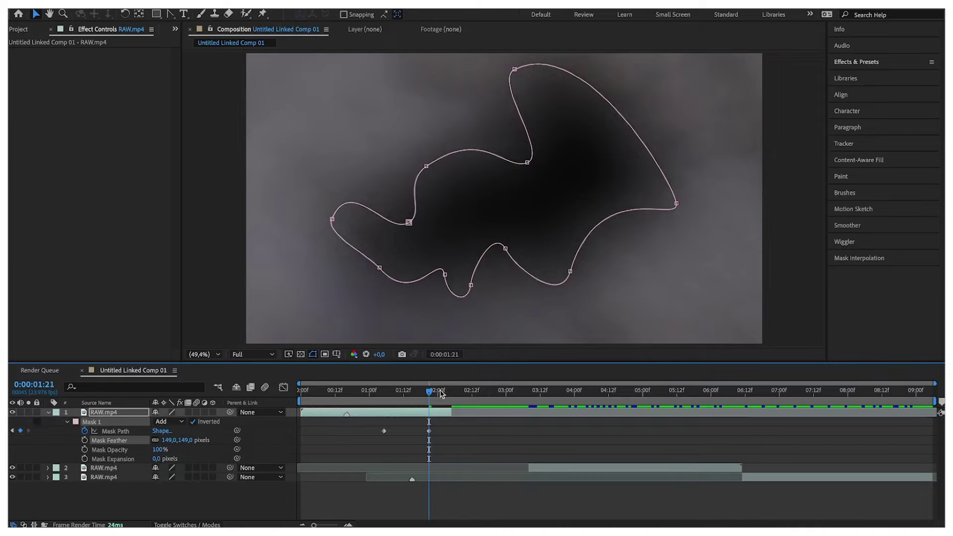
# Move the second RAW.mp4 layer to start just before 0:00:01:05 and keyframe the mask's Mask Expansion at -89 pixels there.
pyautogui.moveTo(428, 395); pyautogui.dragTo(531, 391)
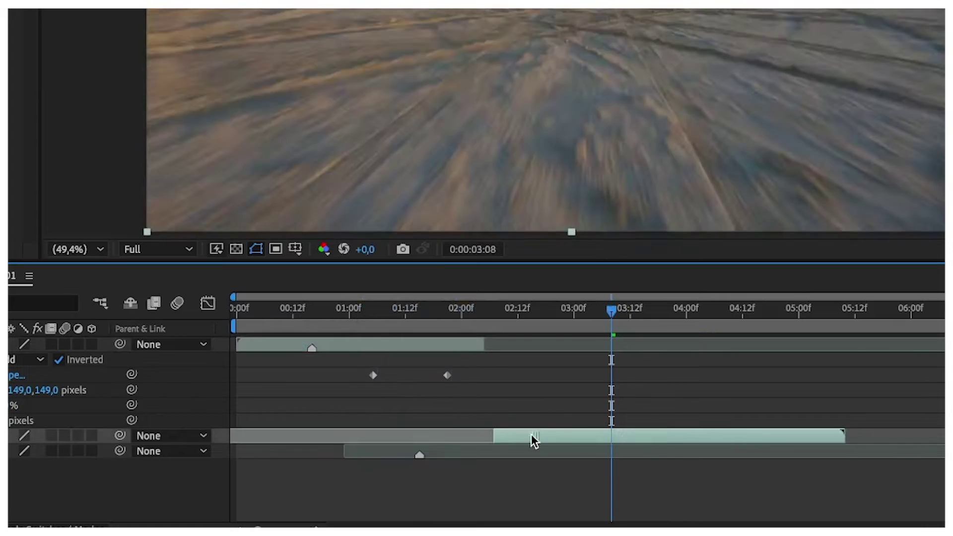
pyautogui.moveTo(531, 439); pyautogui.dragTo(415, 440)
pyautogui.moveTo(365, 327)
pyautogui.mouseDown()
pyautogui.moveTo(362, 320)
pyautogui.moveTo(376, 331)
pyautogui.mouseUp()
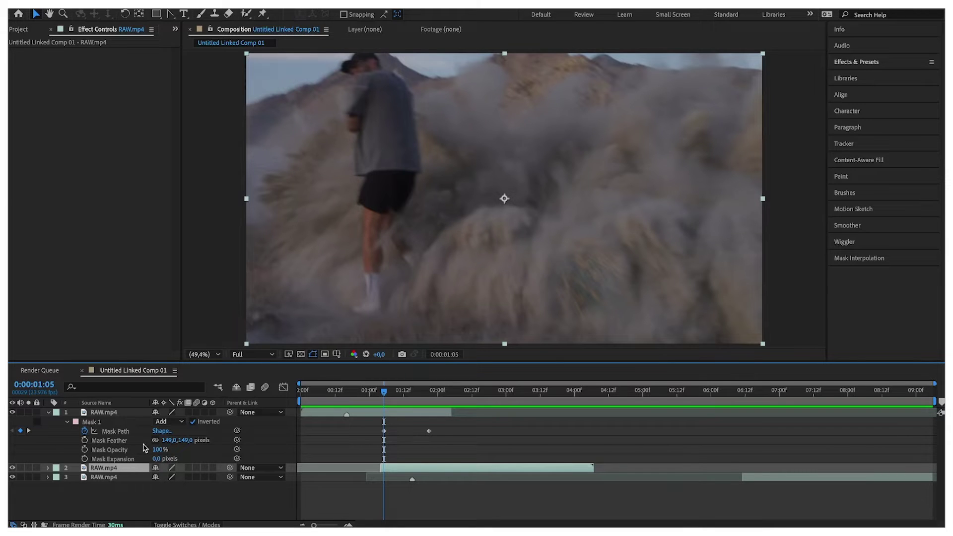
pyautogui.click(85, 459)
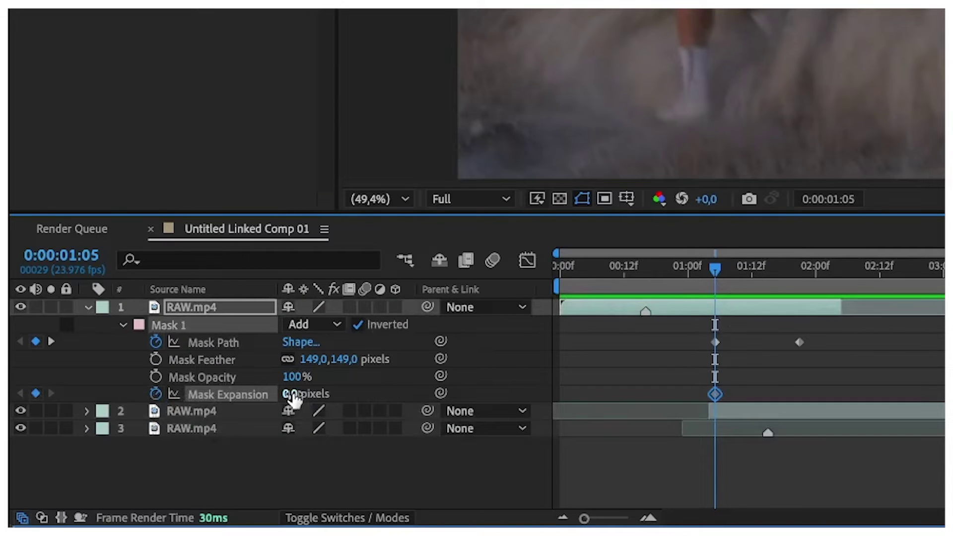
pyautogui.moveTo(292, 395); pyautogui.dragTo(268, 394)
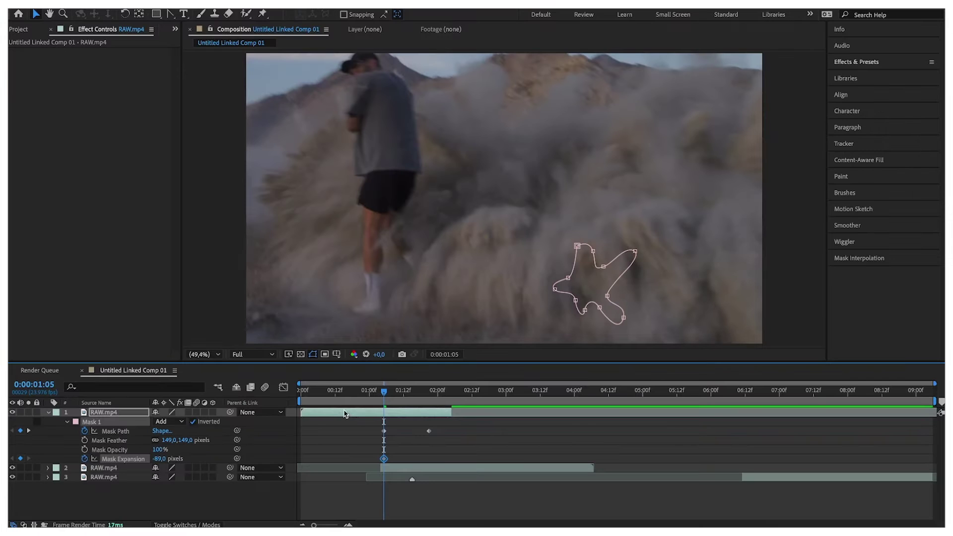
# Add a Mask Expansion keyframe of 322.8 pixels at about 0:00:02:01, clearing the surplus keyframe.
pyautogui.moveTo(386, 395); pyautogui.dragTo(429, 401)
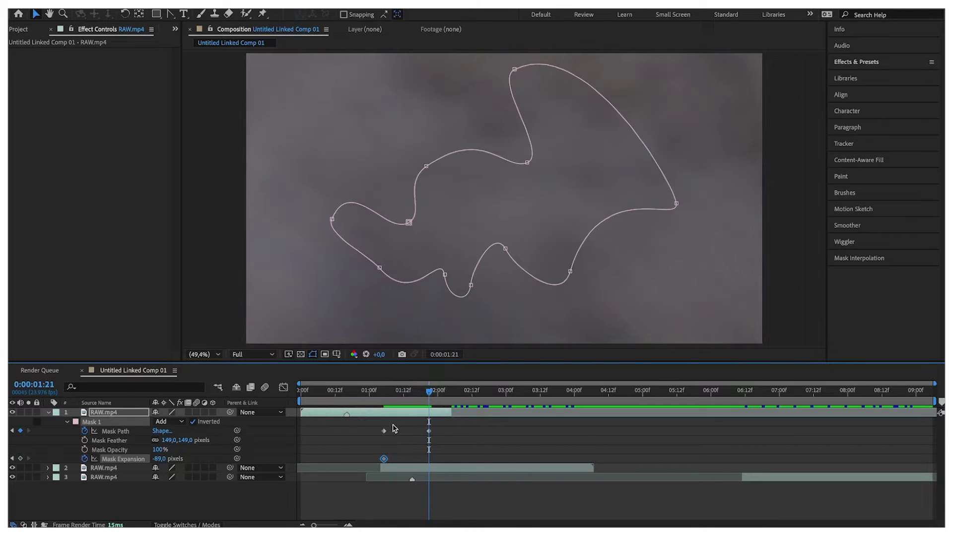
pyautogui.moveTo(160, 459); pyautogui.dragTo(234, 454)
pyautogui.moveTo(428, 460); pyautogui.dragTo(437, 460)
pyautogui.moveTo(166, 457); pyautogui.dragTo(317, 451)
pyautogui.press('Delete')
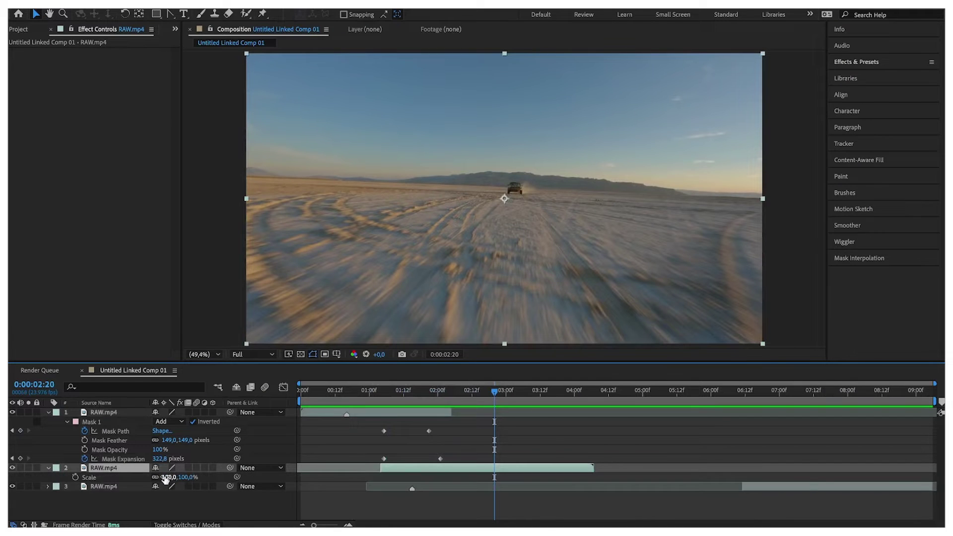
# Scale the second RAW.mp4 layer to 197% and shift it earlier to start at about 0:00:00:14.
pyautogui.moveTo(163, 477); pyautogui.dragTo(370, 387)
pyautogui.click(483, 399)
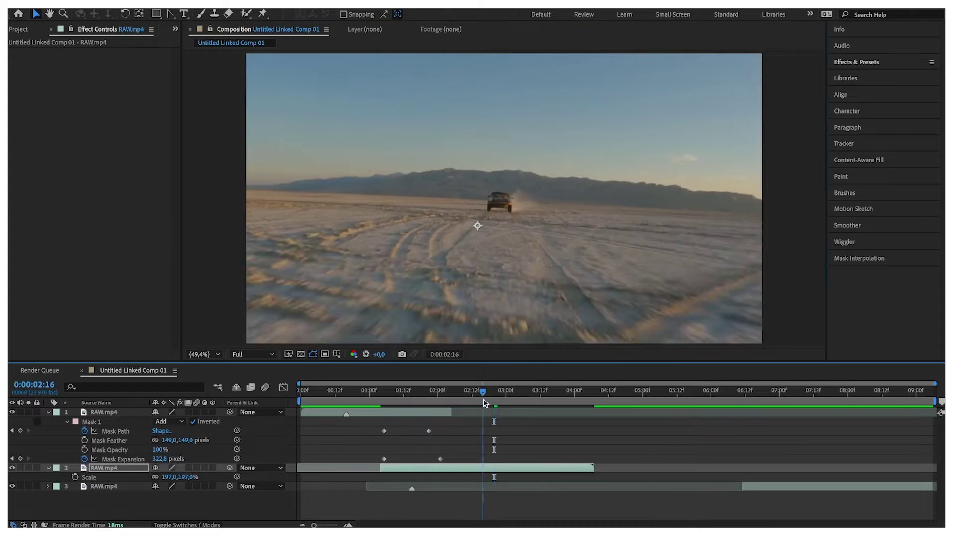
pyautogui.moveTo(484, 399); pyautogui.dragTo(477, 400)
pyautogui.moveTo(494, 471); pyautogui.dragTo(453, 475)
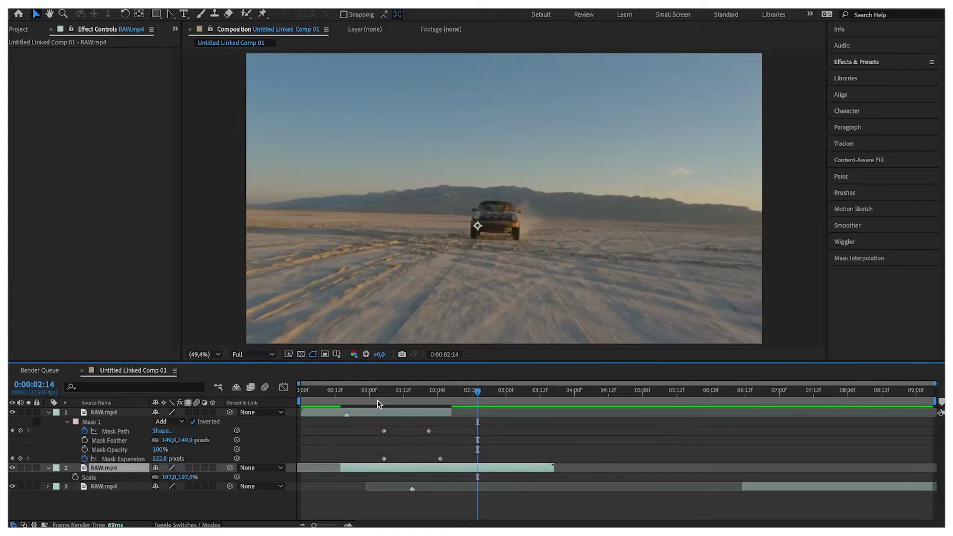
# Create an adjustment layer, place it directly beneath the masked top layer and align its start with the second RAW.mp4 layer.
pyautogui.moveTo(377, 400); pyautogui.dragTo(395, 437)
pyautogui.click(199, 506)
pyautogui.rightClick(197, 507)
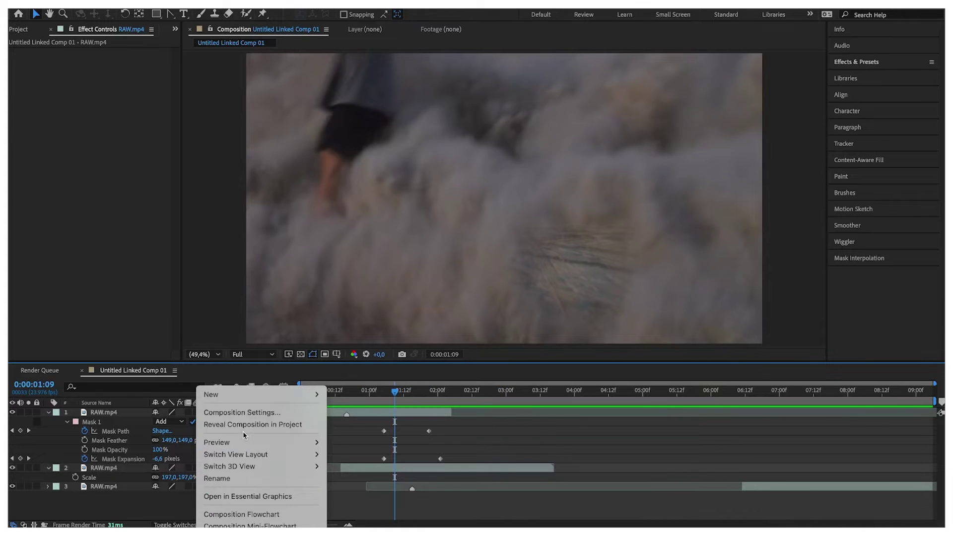
pyautogui.moveTo(251, 396)
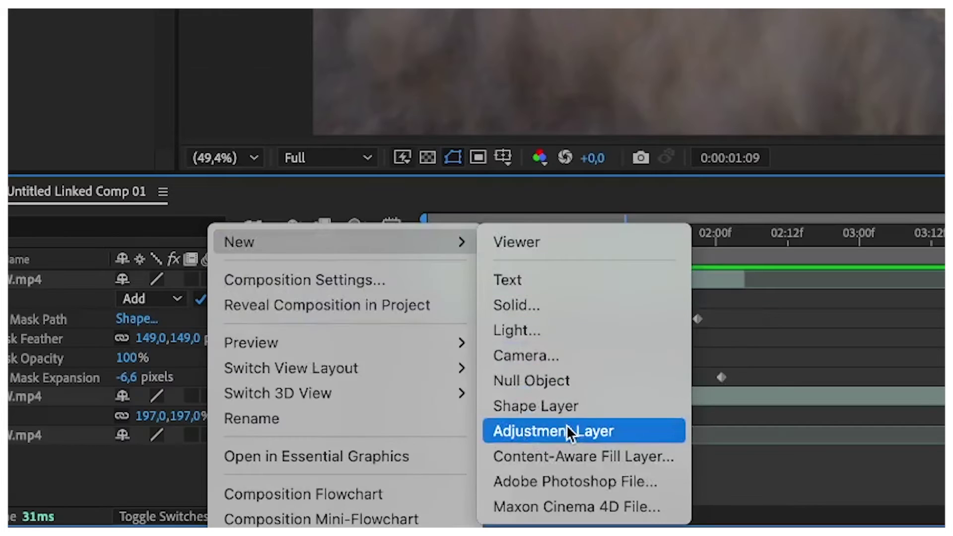
pyautogui.click(367, 481)
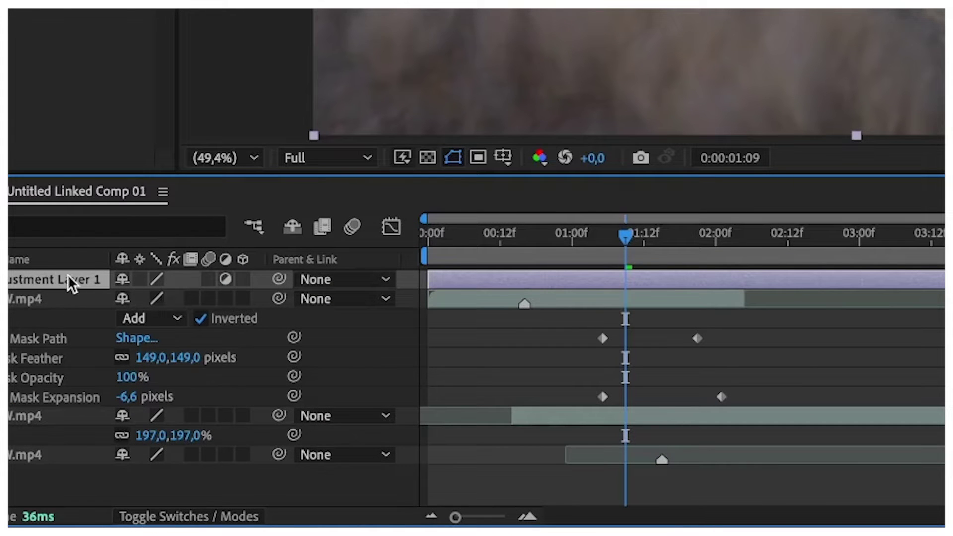
pyautogui.moveTo(72, 285); pyautogui.dragTo(74, 396)
pyautogui.moveTo(535, 386); pyautogui.dragTo(636, 395)
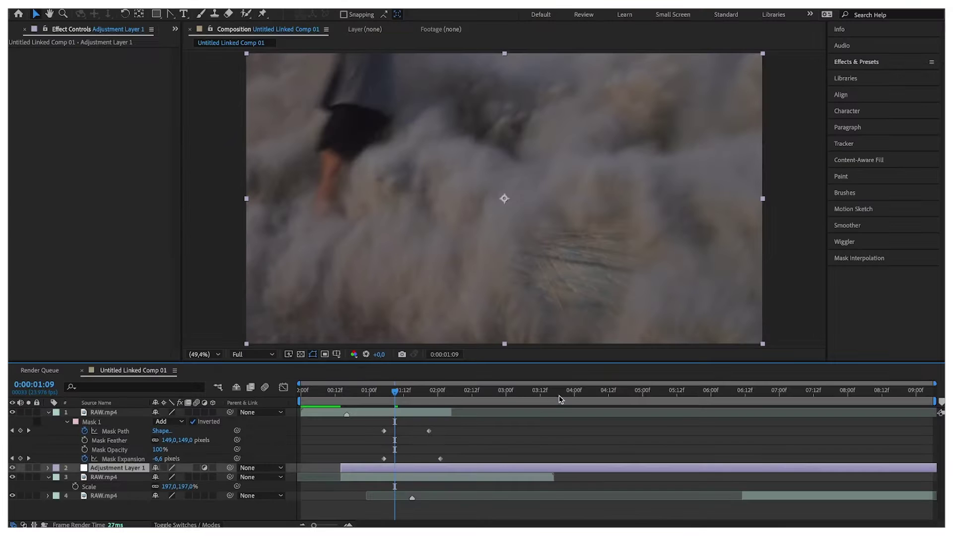
# Split the adjustment layer at 0:00:03:17, where the RAW.mp4 layer beneath it ends, and delete the excess part.
pyautogui.moveTo(559, 397); pyautogui.dragTo(554, 397)
pyautogui.hotkey('ctrl', 'shift', 'd')
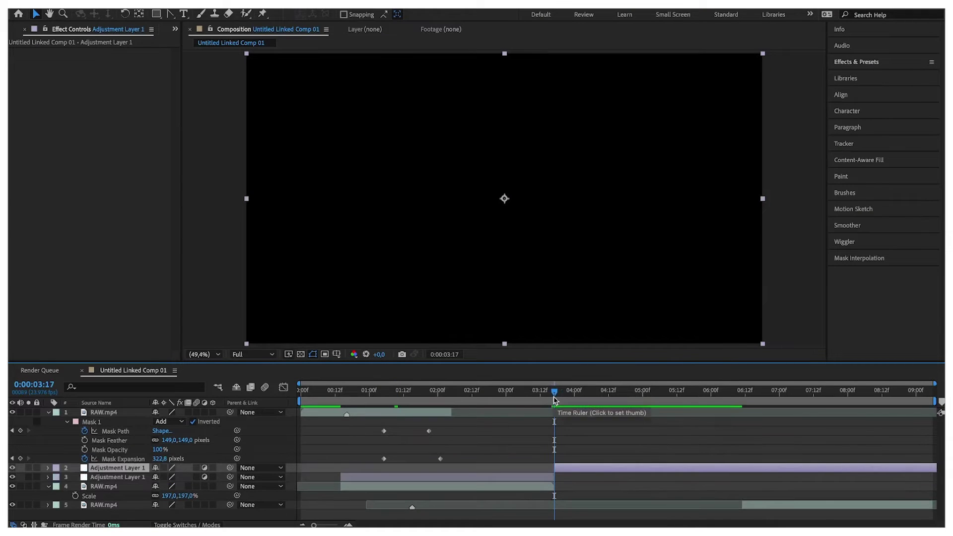
pyautogui.press('Delete')
# Find the Wiggle - position preset and apply it to the adjustment layer.
pyautogui.click(376, 400)
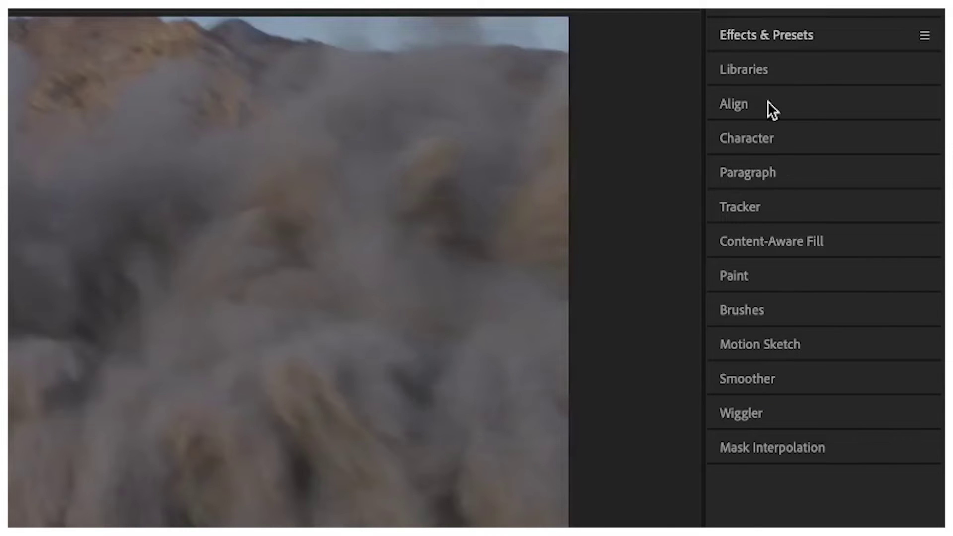
pyautogui.click(772, 33)
pyautogui.click(773, 61)
pyautogui.write('wiggl')
pyautogui.moveTo(839, 147); pyautogui.dragTo(436, 496)
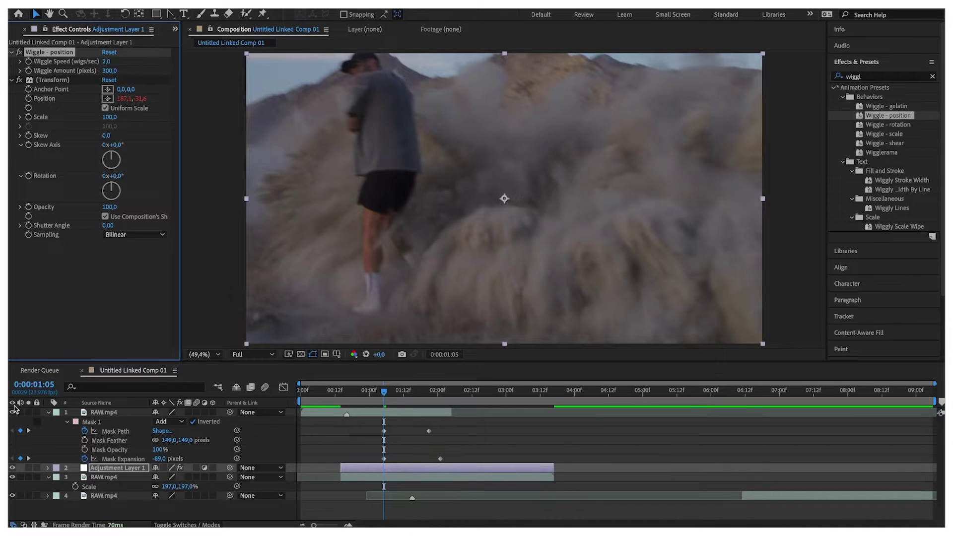
# Shift the RAW.mp4 layer beneath the adjustment layer to start at about 0:00:00:07, temporarily hiding the masked top layer to check the motion.
pyautogui.click(12, 412)
pyautogui.moveTo(384, 392); pyautogui.dragTo(421, 422)
pyautogui.press('space')
pyautogui.keyDown('shift'); pyautogui.click(437, 477); pyautogui.keyUp('shift')
pyautogui.moveTo(445, 474); pyautogui.dragTo(406, 471)
pyautogui.click(376, 399)
pyautogui.click(12, 412)
pyautogui.moveTo(359, 397); pyautogui.dragTo(291, 418)
pyautogui.press('space')
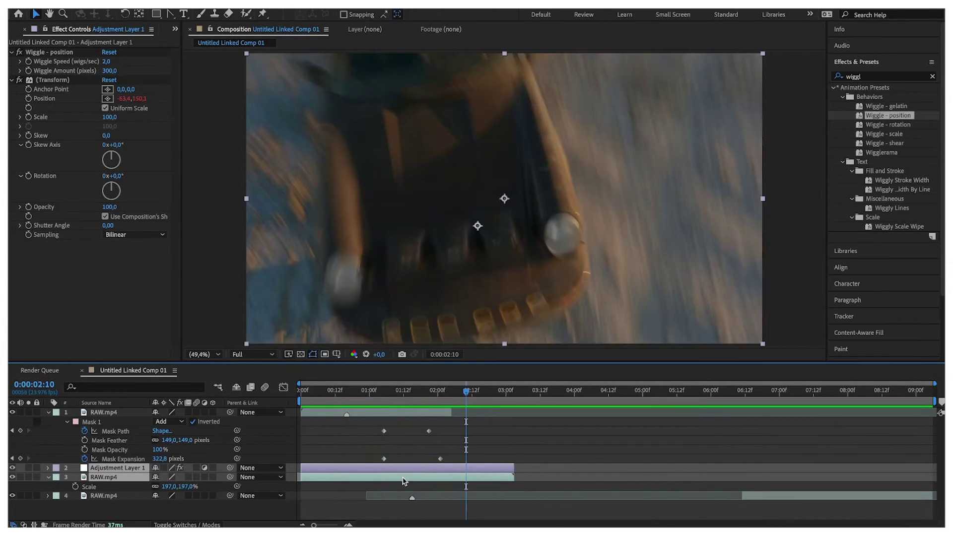
# Set the adjustment layer's wiggle speed to 1.5, keyframe its wiggle amount from 400 pixels, and preview the transition.
pyautogui.moveTo(405, 482); pyautogui.dragTo(470, 482)
pyautogui.moveTo(467, 392); pyautogui.dragTo(415, 403)
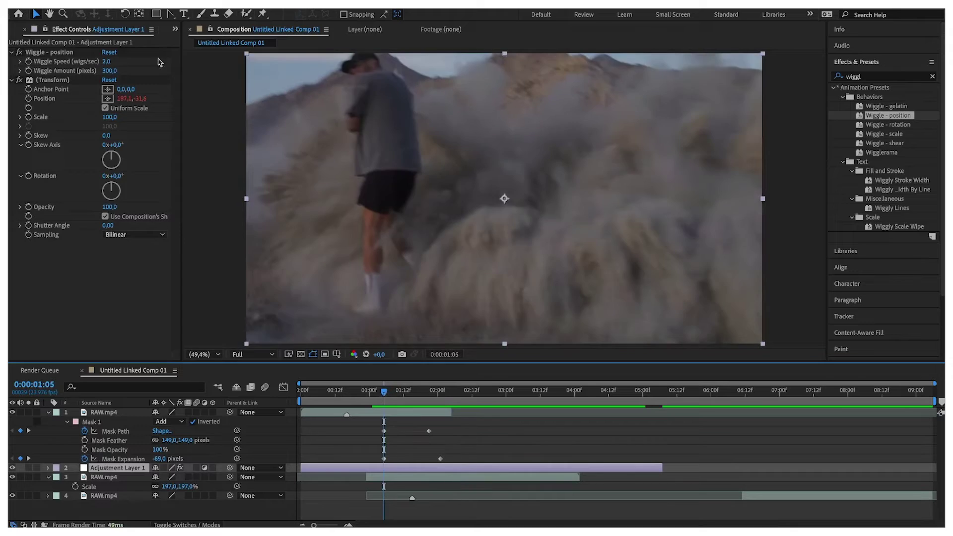
pyautogui.click(149, 53)
pyautogui.moveTo(385, 392); pyautogui.dragTo(366, 384)
pyautogui.press('space')
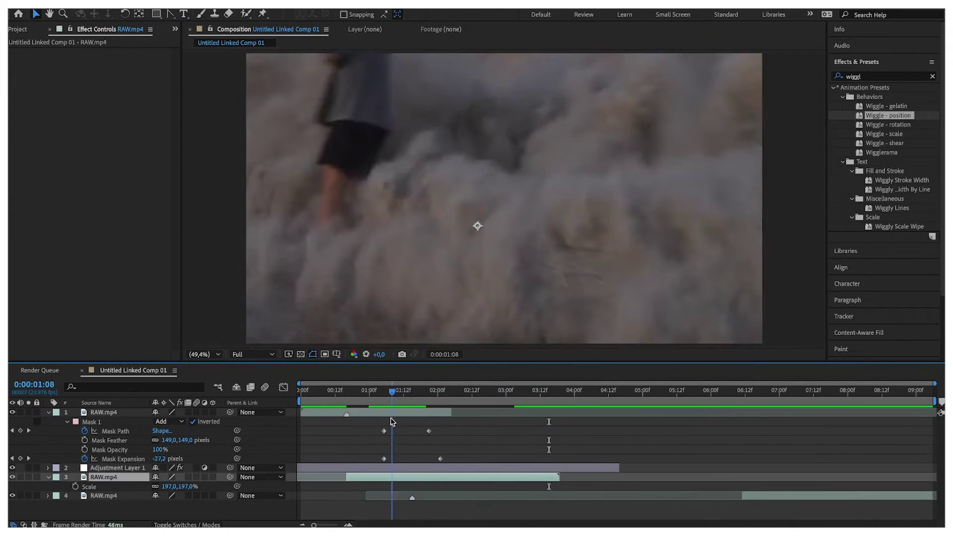
pyautogui.click(352, 487)
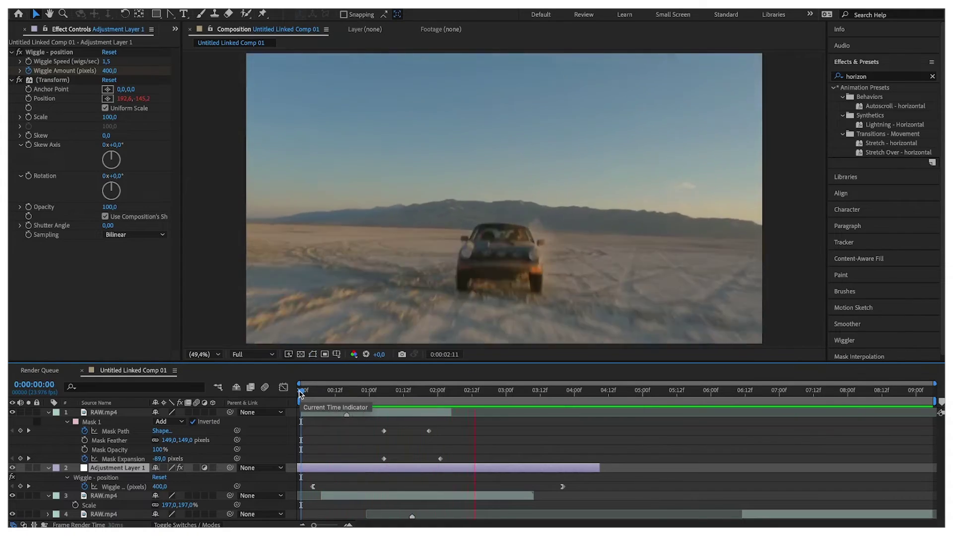
# Trim the ends of the 197% RAW.mp4 layer and the adjustment layer to 0:00:02:20.
pyautogui.click(421, 396)
pyautogui.moveTo(428, 400); pyautogui.dragTo(495, 408)
pyautogui.moveTo(534, 496); pyautogui.dragTo(494, 496)
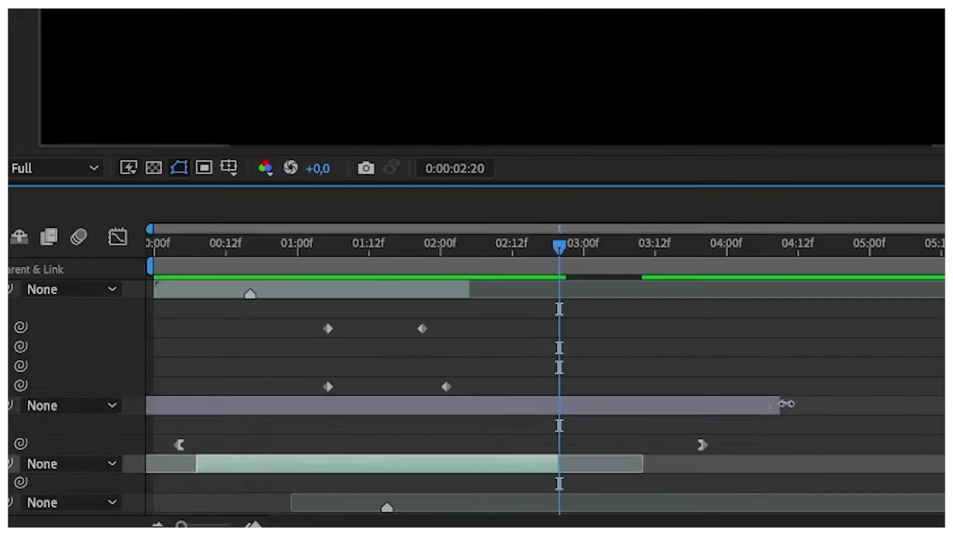
pyautogui.moveTo(604, 468); pyautogui.dragTo(603, 467)
pyautogui.moveTo(786, 405); pyautogui.dragTo(576, 414)
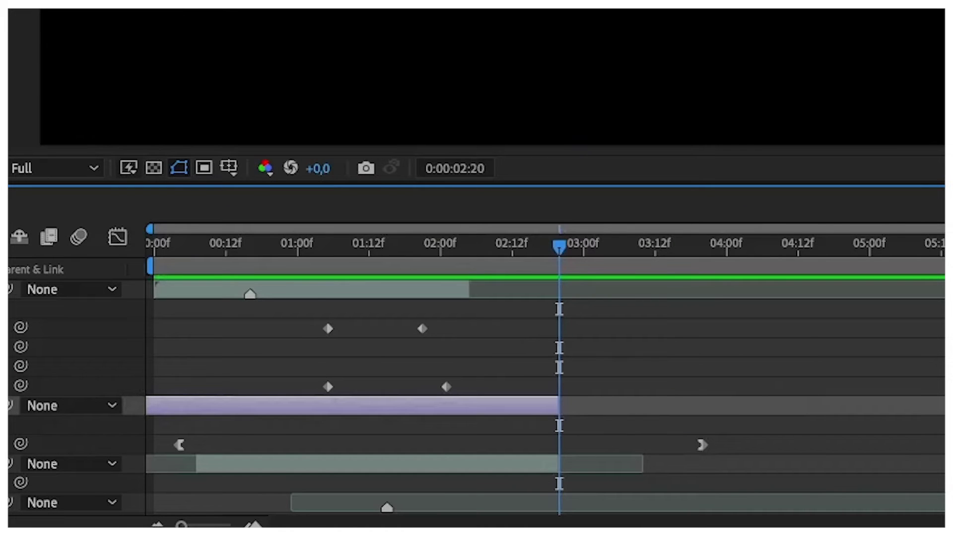
# Move the bottom RAW.mp4 layer earlier so its visible part starts at 0:00:02:20, and scrub through the new cut.
pyautogui.moveTo(943, 502); pyautogui.dragTo(592, 506)
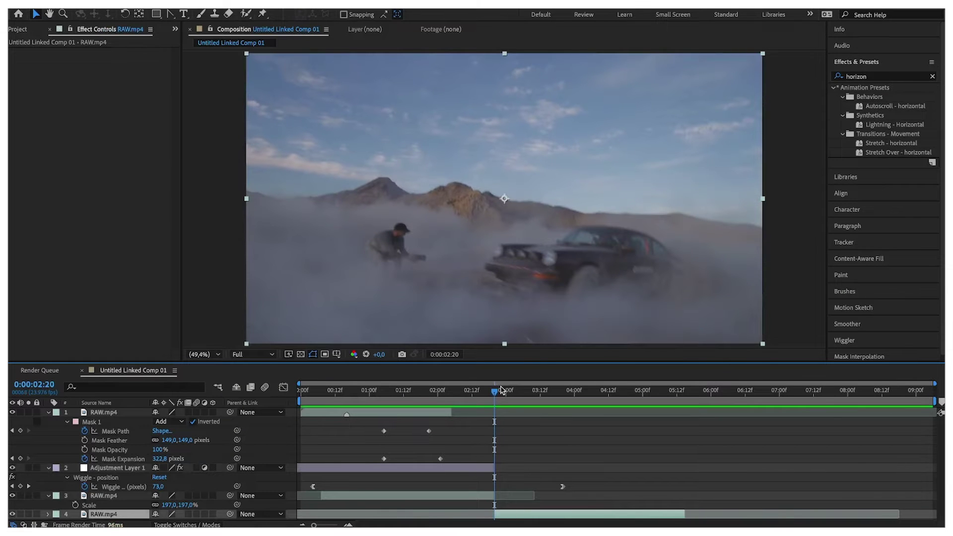
pyautogui.moveTo(502, 390); pyautogui.dragTo(504, 393)
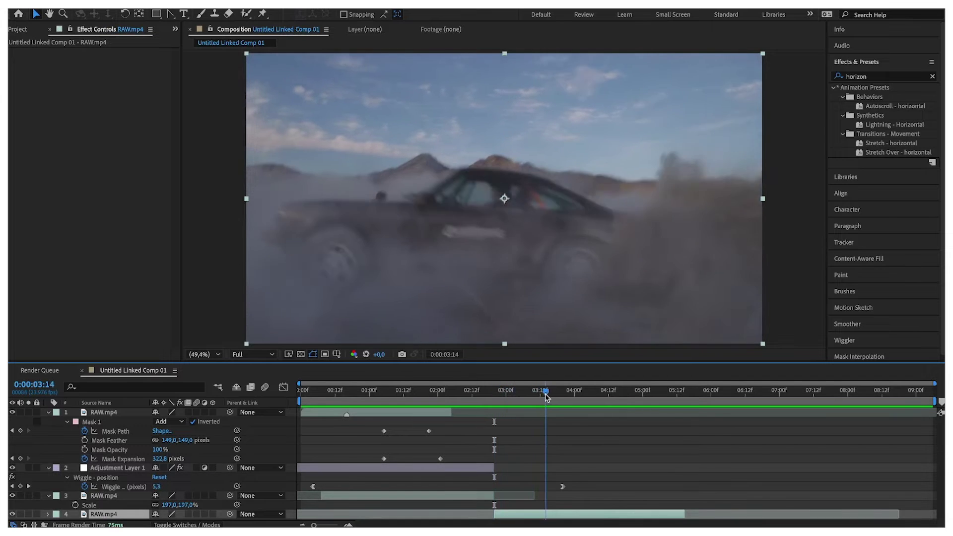
pyautogui.moveTo(566, 404); pyautogui.dragTo(595, 417)
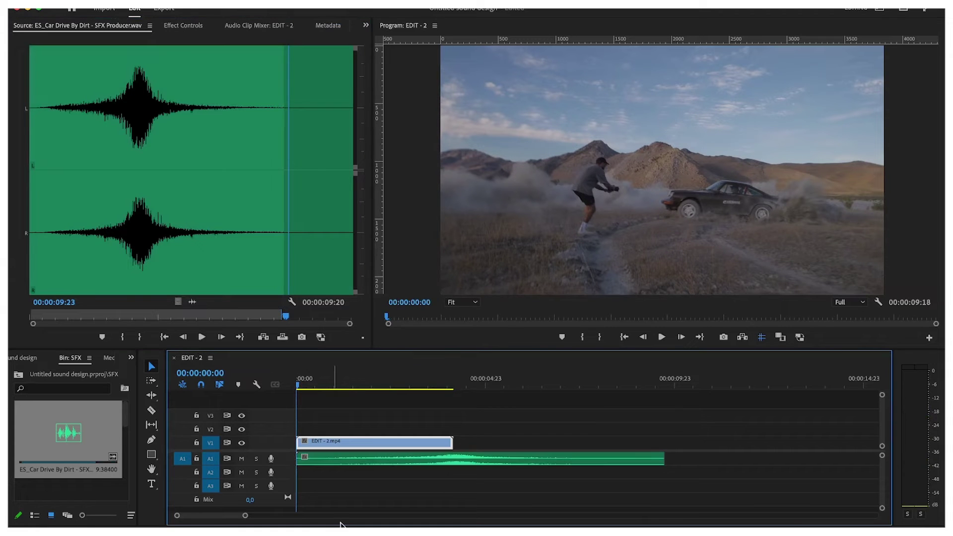
# In Premiere Pro's EDIT - 2 sequence, trim the opening of the Car Drive By Dirt sound on A1 and play it against the video.
pyautogui.doubleClick(288, 464)
pyautogui.moveTo(307, 379); pyautogui.dragTo(346, 384)
pyautogui.moveTo(301, 457); pyautogui.dragTo(404, 457)
pyautogui.moveTo(338, 393); pyautogui.dragTo(292, 387)
pyautogui.press('space')
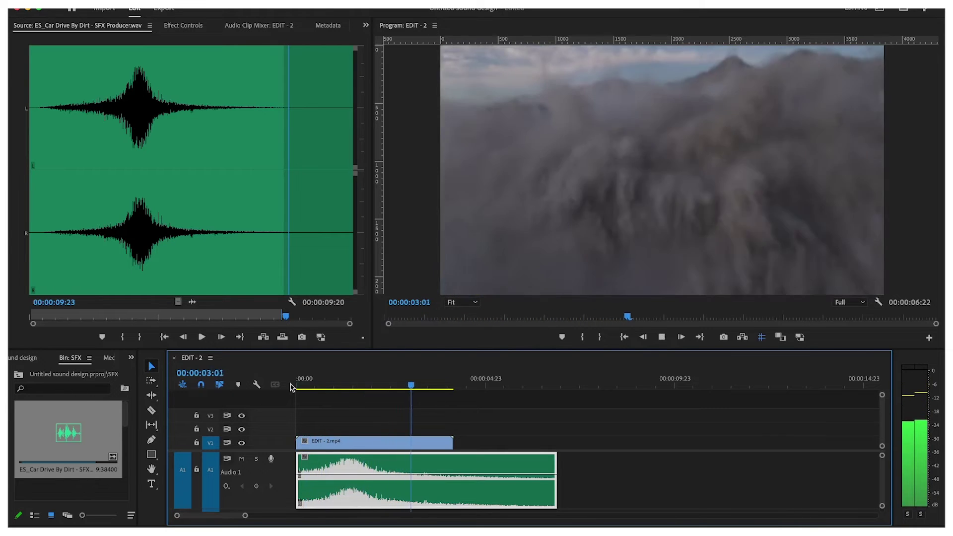
pyautogui.press('space')
pyautogui.press('space')
pyautogui.press('space')
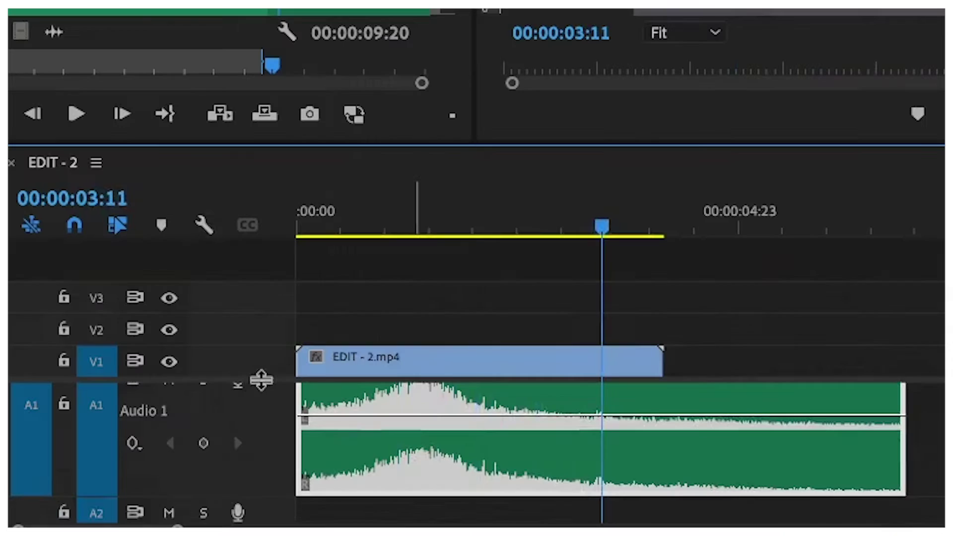
# Duplicate the Car Drive By Dirt sound from A1 onto track A2, resizing the audio tracks to show both waveforms.
pyautogui.moveTo(281, 451); pyautogui.dragTo(281, 406)
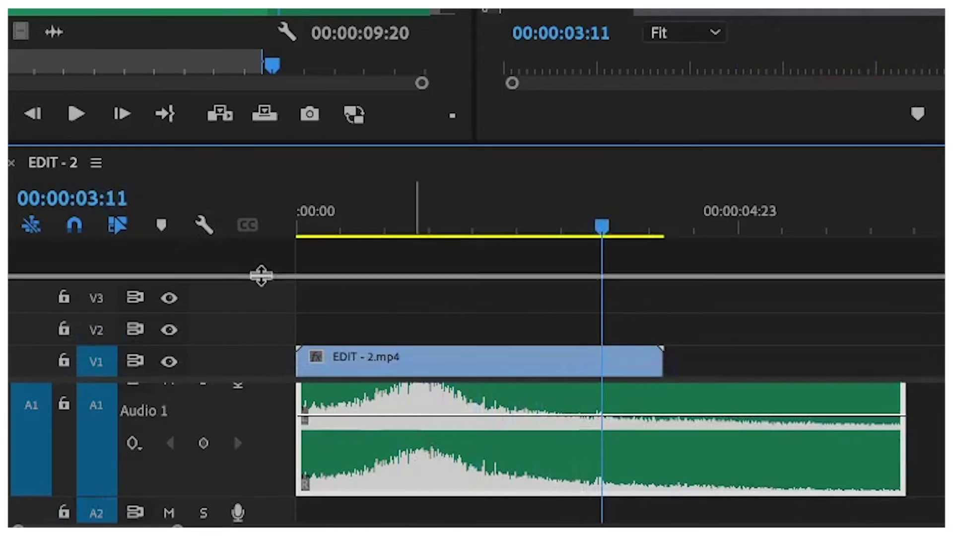
pyautogui.moveTo(261, 276); pyautogui.dragTo(262, 260)
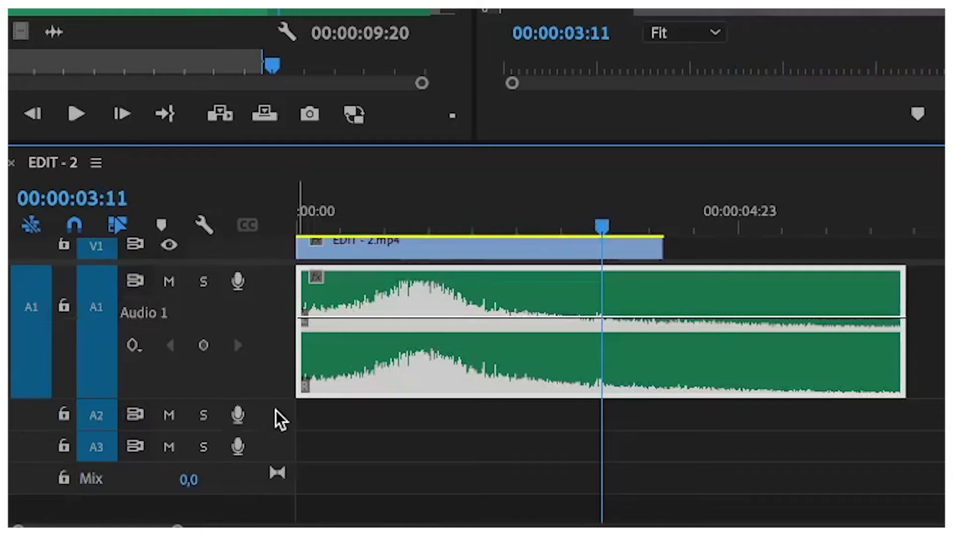
pyautogui.moveTo(270, 396); pyautogui.dragTo(271, 329)
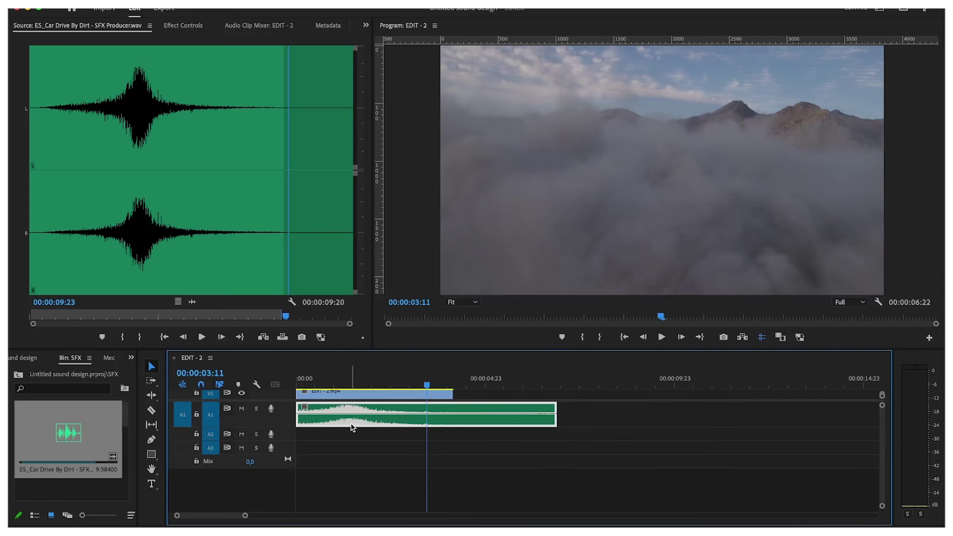
pyautogui.moveTo(350, 426); pyautogui.dragTo(351, 438)
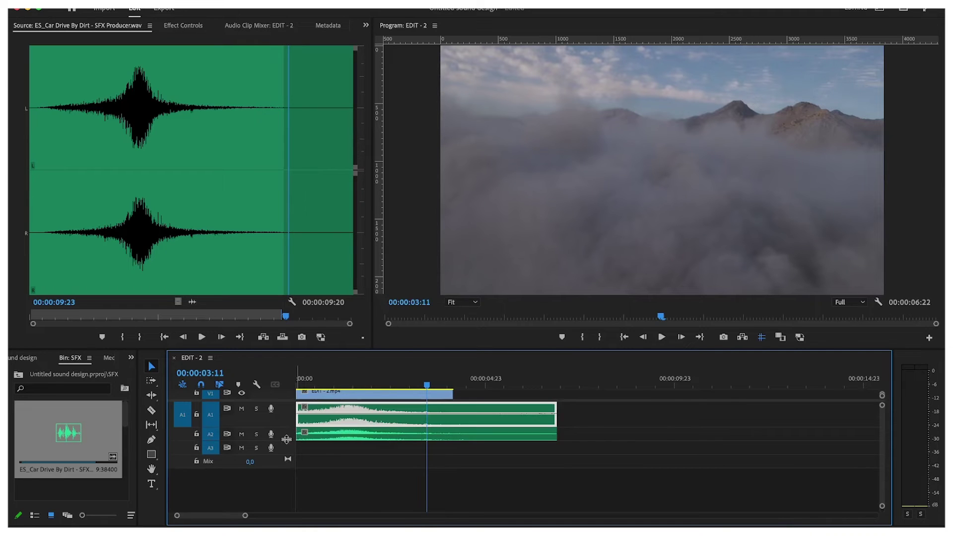
pyautogui.moveTo(289, 441); pyautogui.dragTo(290, 462)
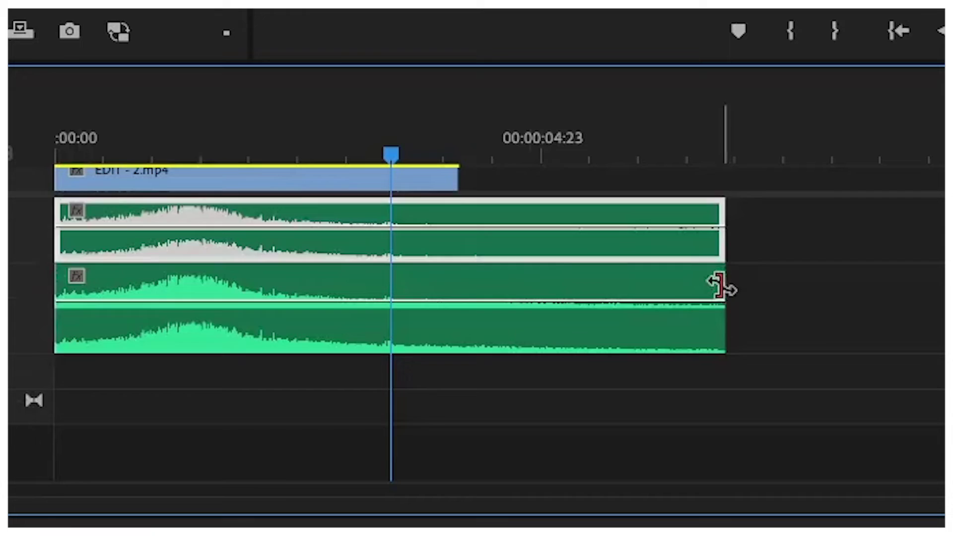
# Trim and reposition the A2 sound copy to start at about 00:00:00:05 with its peak near 00:00:03:03.
pyautogui.moveTo(555, 435); pyautogui.dragTo(545, 437)
pyautogui.moveTo(696, 287); pyautogui.dragTo(530, 288)
pyautogui.moveTo(323, 291); pyautogui.dragTo(480, 301)
pyautogui.moveTo(203, 279); pyautogui.dragTo(75, 279)
pyautogui.moveTo(257, 148); pyautogui.dragTo(278, 152)
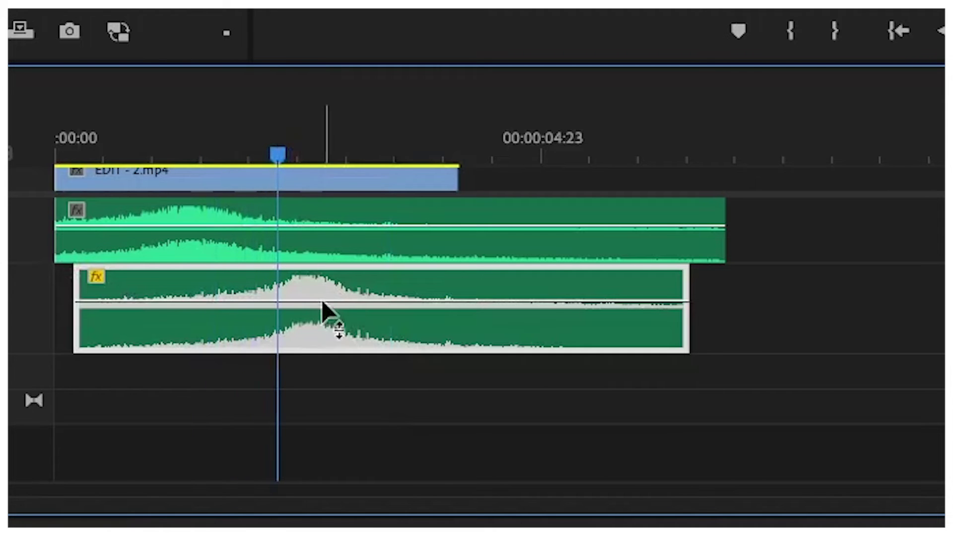
pyautogui.moveTo(322, 302); pyautogui.dragTo(362, 293)
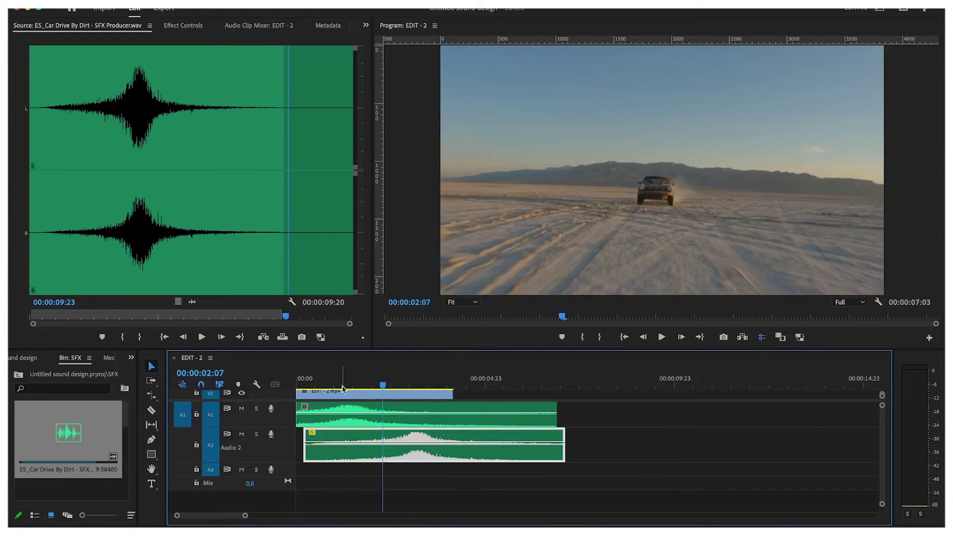
# Add two Level keyframes to the A2 sound, the first at about 00:00:02:21, and lower the second to fade the sound down.
pyautogui.moveTo(346, 384); pyautogui.dragTo(406, 387)
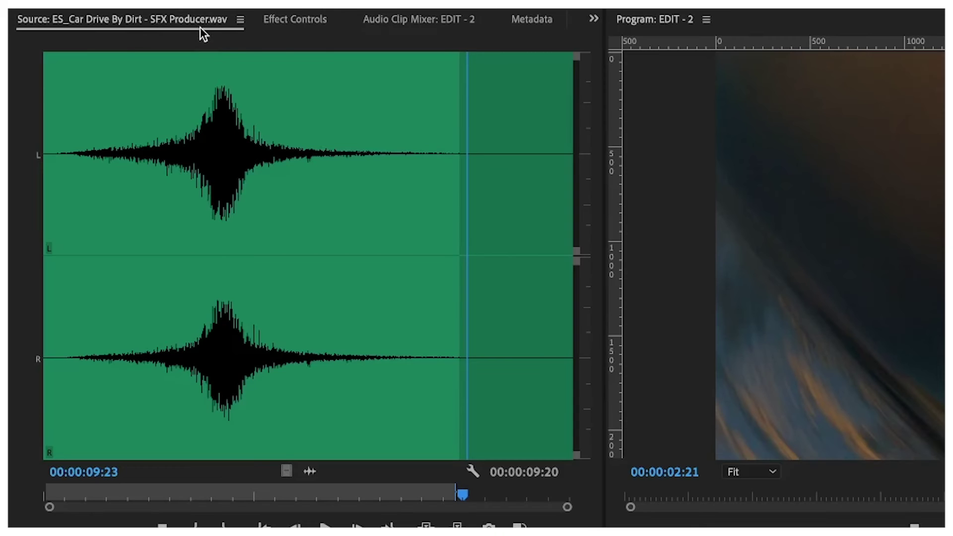
pyautogui.click(294, 18)
pyautogui.click(403, 128)
pyautogui.press('space')
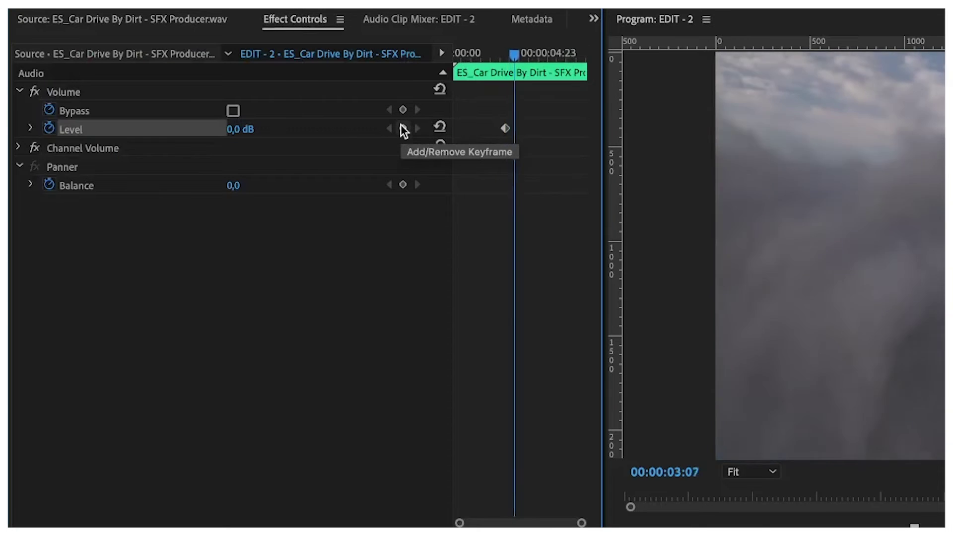
pyautogui.click(403, 129)
pyautogui.moveTo(439, 442); pyautogui.dragTo(475, 458)
pyautogui.moveTo(407, 385); pyautogui.dragTo(356, 384)
pyautogui.press('space')
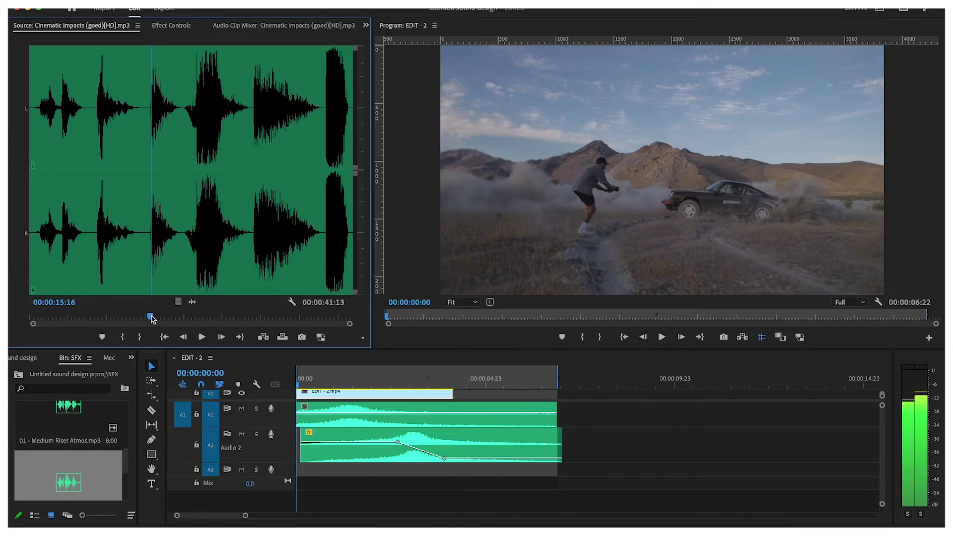
# Mark the Cinematic Impacts source audio from 00:00:15:16 to 00:00:19:15 and play the sequence to locate the cut for it.
pyautogui.click(124, 338)
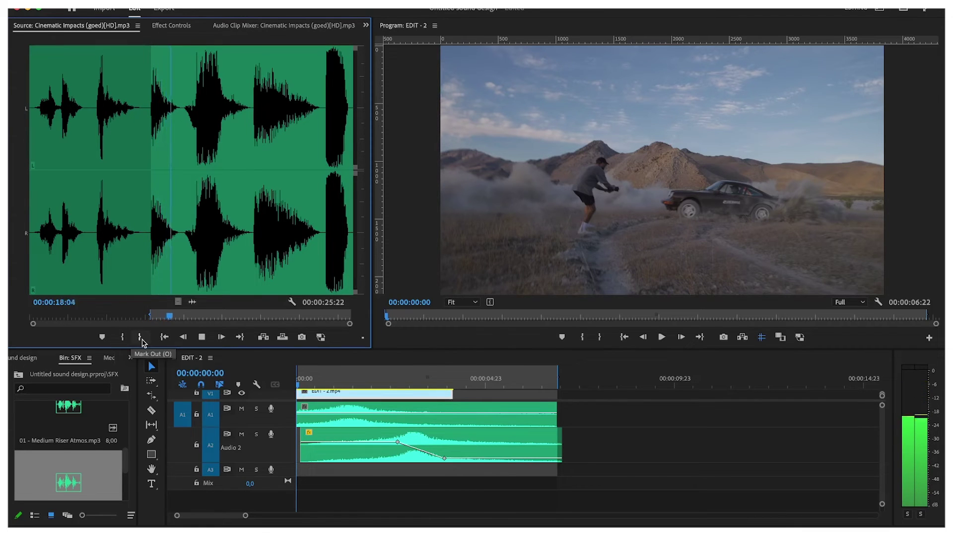
pyautogui.click(140, 338)
pyautogui.click(291, 381)
pyautogui.press('space')
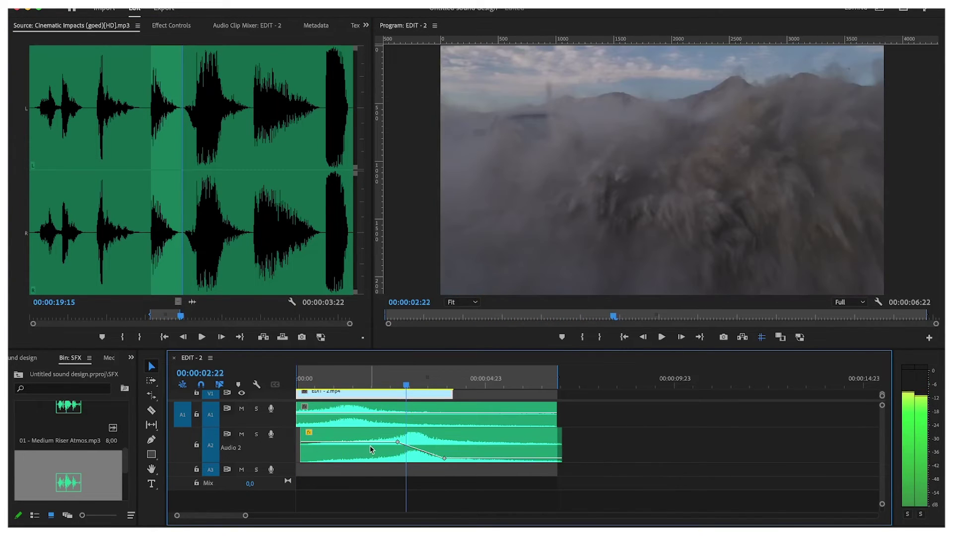
# Place the marked Cinematic Impacts audio on track A3 and align its start with 00:00:02:21.
pyautogui.moveTo(288, 475); pyautogui.dragTo(288, 487)
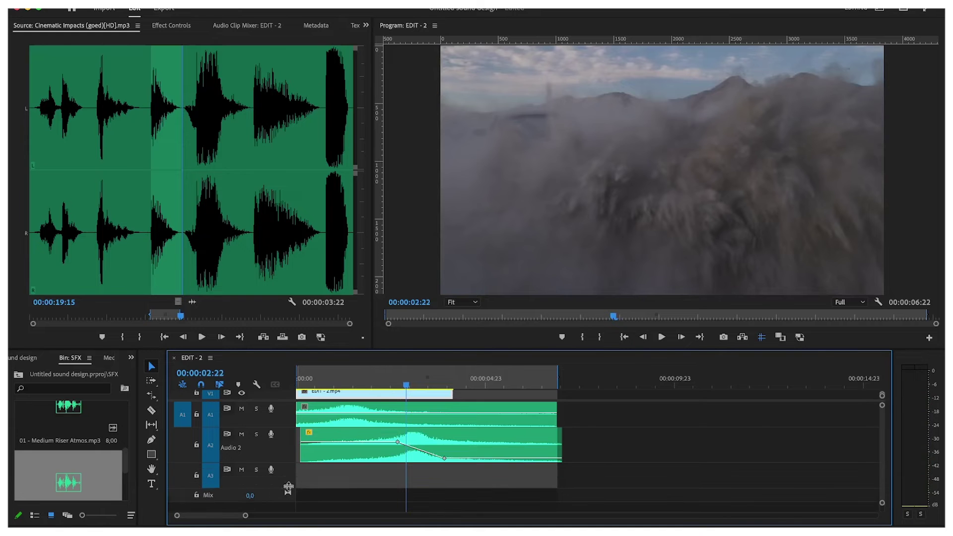
pyautogui.click(193, 303)
pyautogui.moveTo(386, 464); pyautogui.dragTo(400, 471)
pyautogui.press('=')
pyautogui.press('=')
pyautogui.press('=')
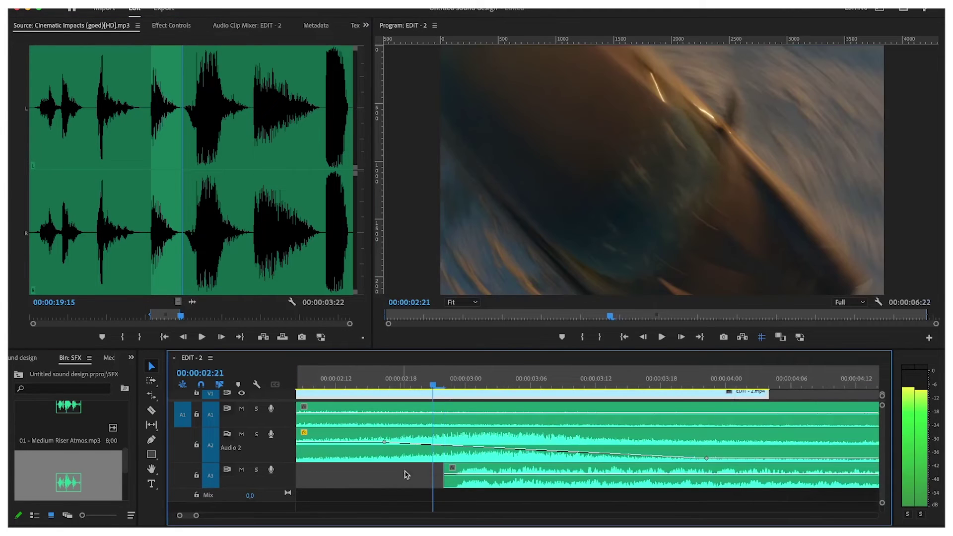
pyautogui.moveTo(476, 469); pyautogui.dragTo(465, 469)
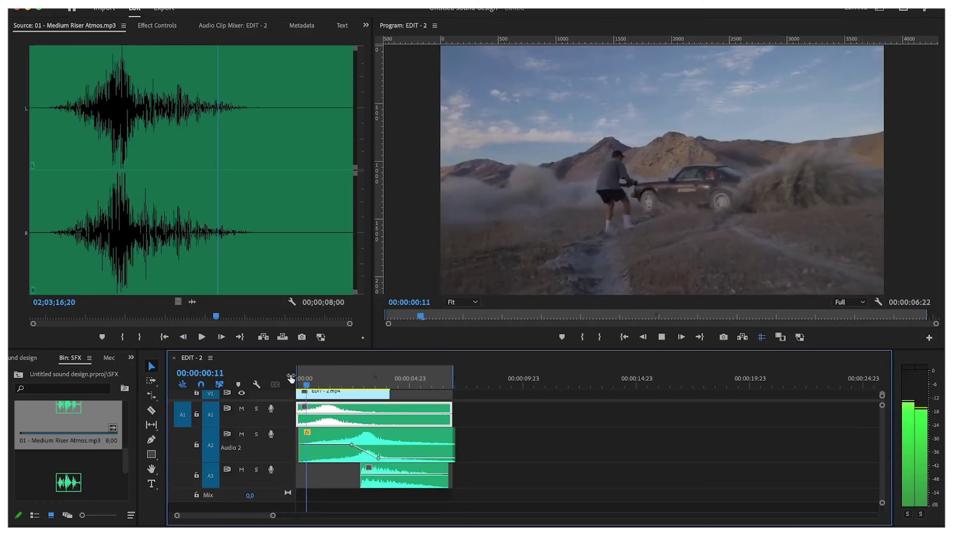
# Audition the 01 - Medium Riser Atmos.mp3 source audio and mark its out point at 02;03;14;12, just after the peak.
pyautogui.moveTo(291, 378); pyautogui.dragTo(293, 378)
pyautogui.click(187, 315)
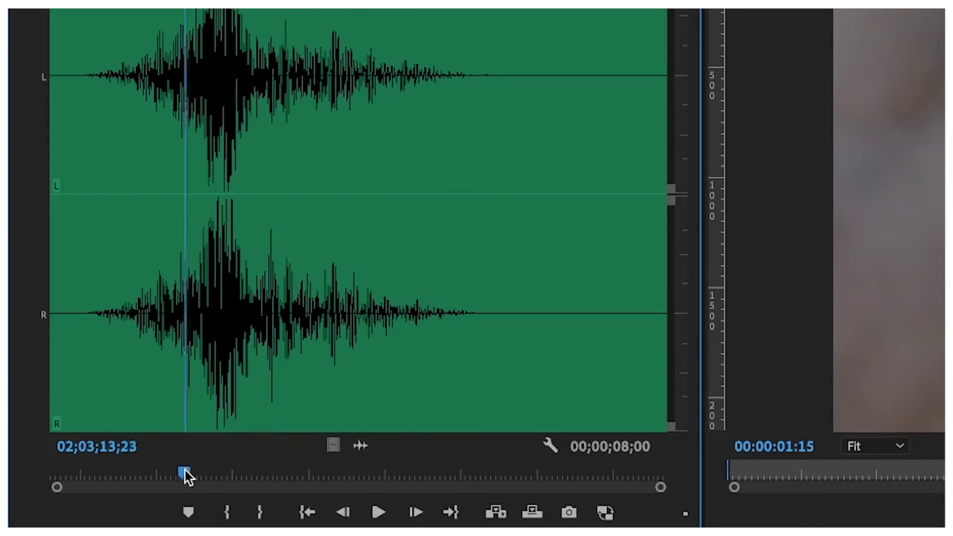
pyautogui.press('space')
pyautogui.press('space')
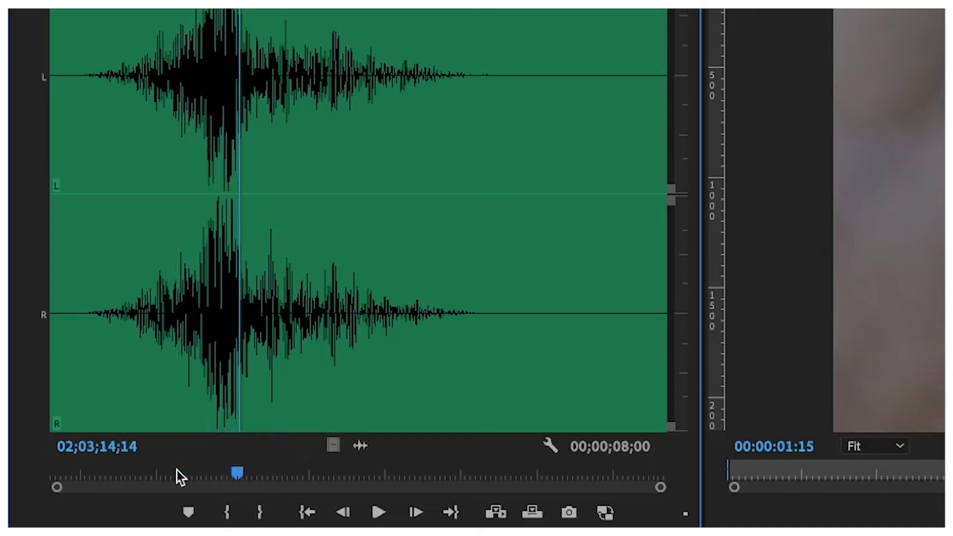
pyautogui.press('Left')
pyautogui.press('Left')
pyautogui.press('Right')
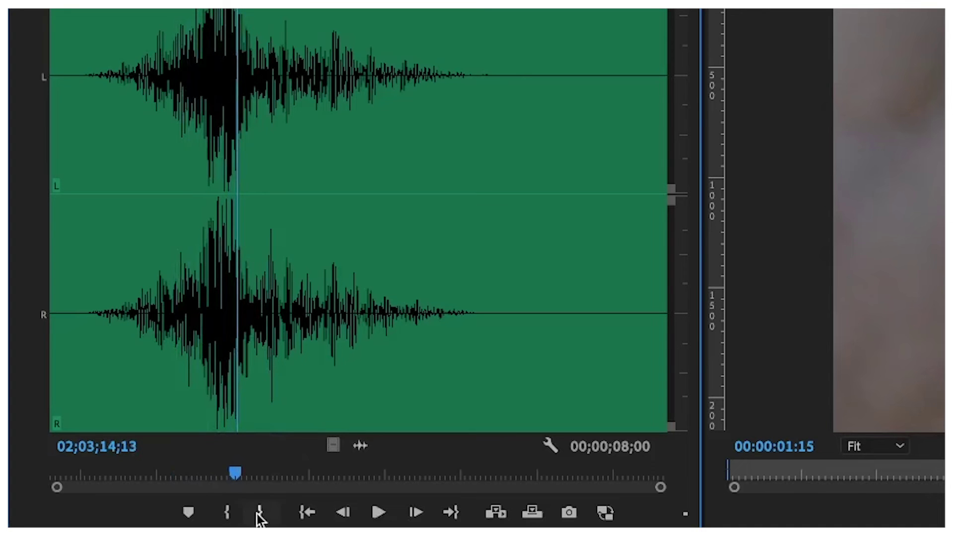
pyautogui.click(257, 511)
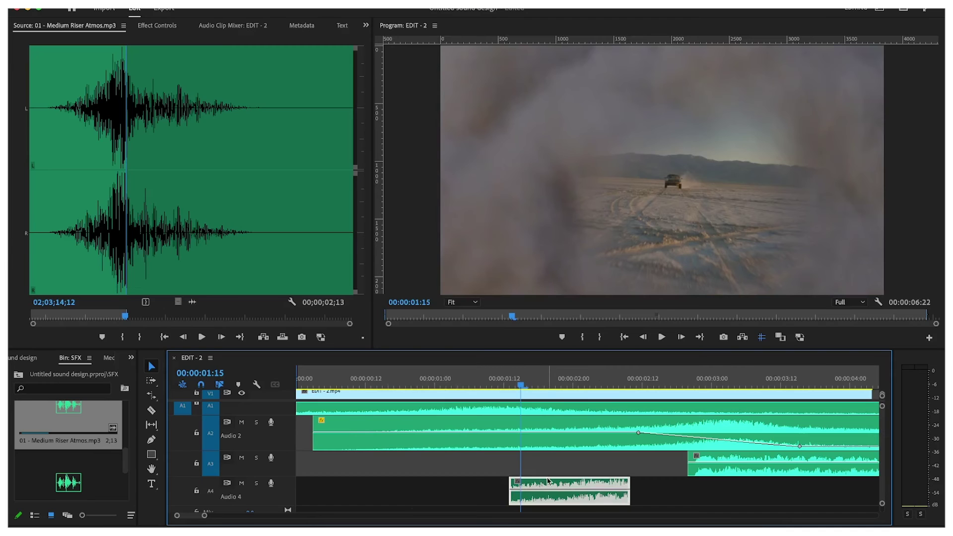
# Fit the riser sound on track A4 from the sequence start to about 00:00:01:15 and play back the mix.
pyautogui.moveTo(542, 487); pyautogui.dragTo(289, 511)
pyautogui.scroll(-1, 293, 480)
pyautogui.moveTo(428, 386); pyautogui.dragTo(276, 388)
pyautogui.press('space')
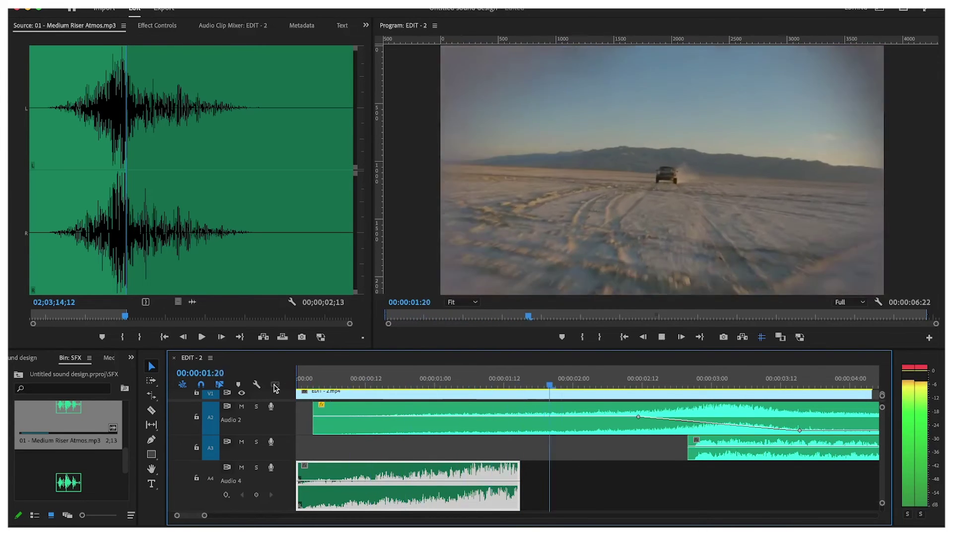
pyautogui.press('space')
pyautogui.click(387, 448)
pyautogui.press('Home')
pyautogui.press('space')
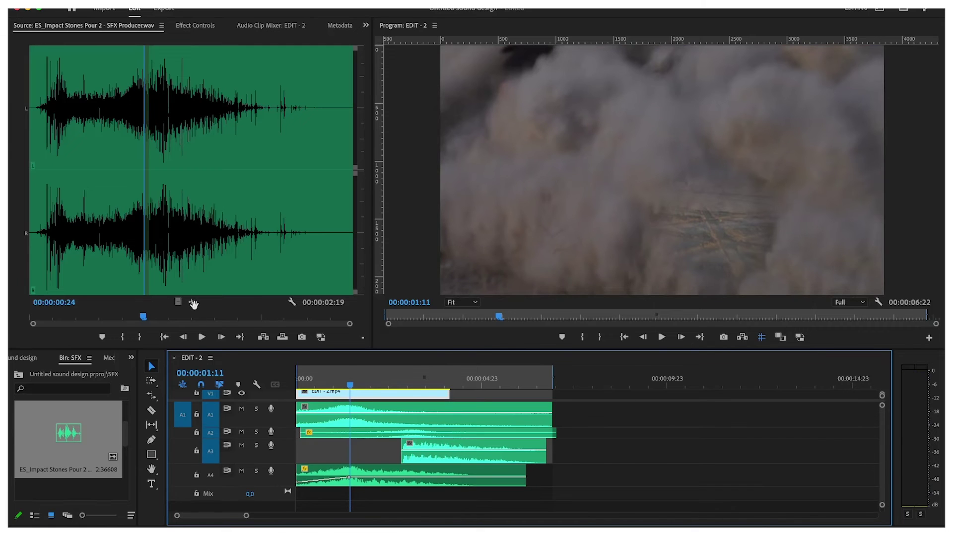
# Add the Impact Stones Pour 2 sound to track A5 and move it to start at about 00:00:01:05.
pyautogui.moveTo(192, 303); pyautogui.dragTo(296, 508)
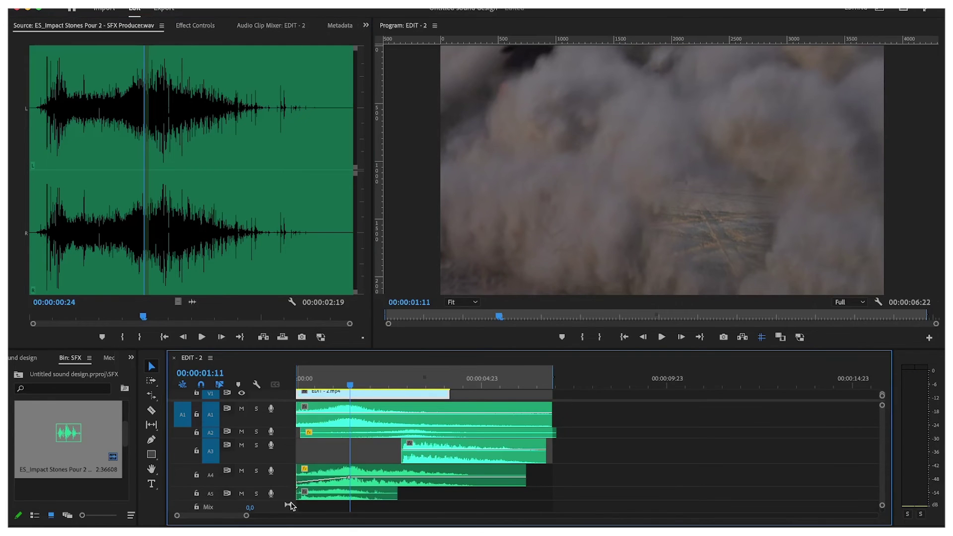
pyautogui.click(322, 440)
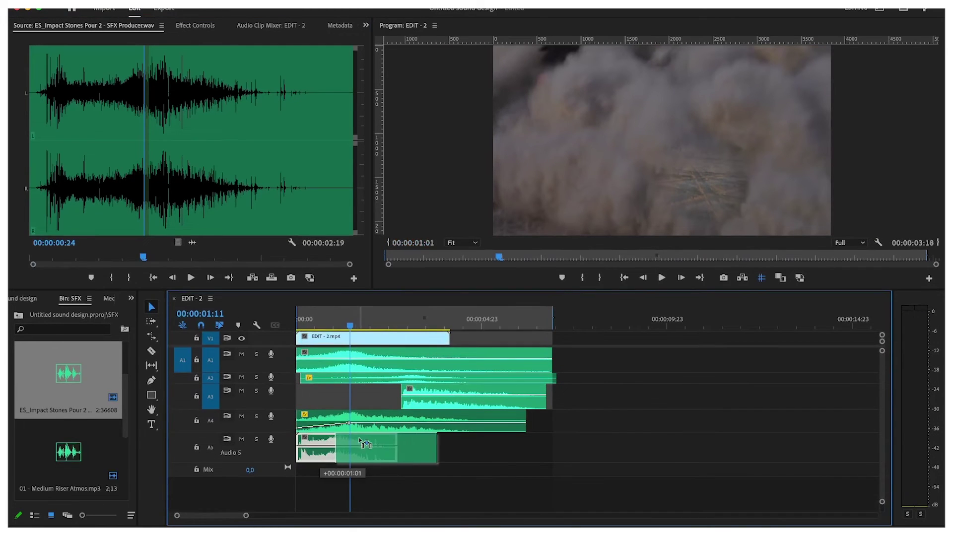
pyautogui.moveTo(362, 440); pyautogui.dragTo(362, 447)
pyautogui.press('=')
pyautogui.press('=')
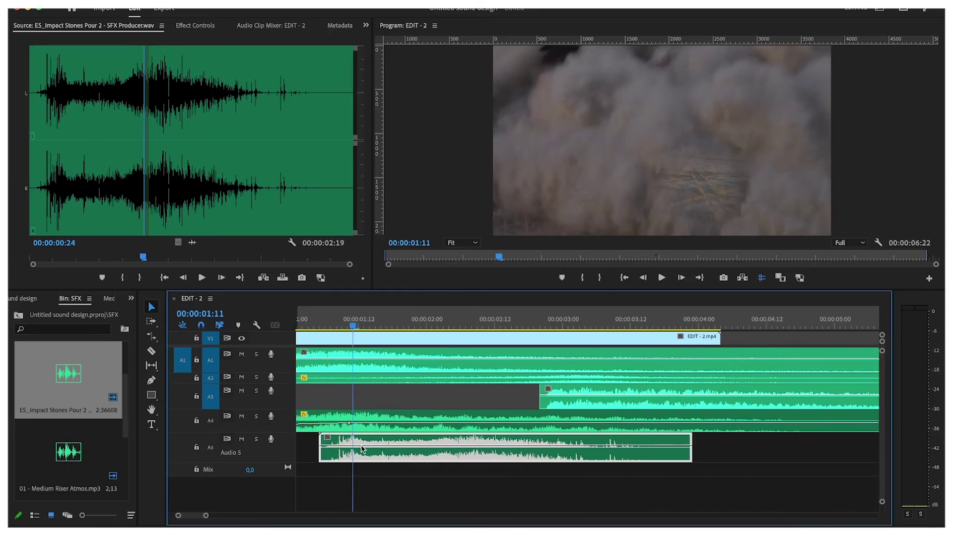
# Shift the Impact Stones Pour 2 sound to start at about 00:00:01:08 and lower its volume by 9.6 dB.
pyautogui.moveTo(352, 319)
pyautogui.mouseDown()
pyautogui.moveTo(341, 319)
pyautogui.moveTo(372, 320)
pyautogui.moveTo(364, 322)
pyautogui.mouseUp()
pyautogui.moveTo(372, 439); pyautogui.dragTo(389, 440)
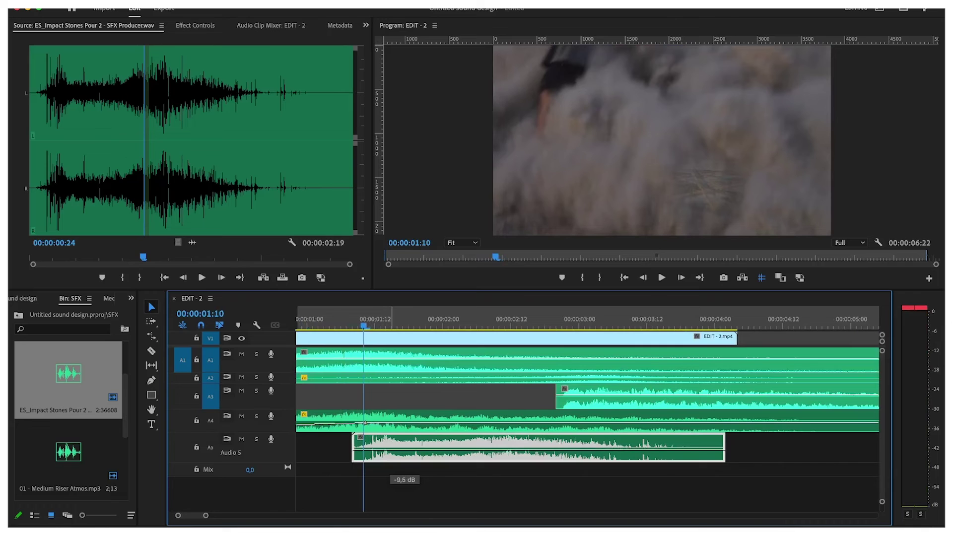
pyautogui.moveTo(361, 324); pyautogui.dragTo(320, 323)
pyautogui.press('space')
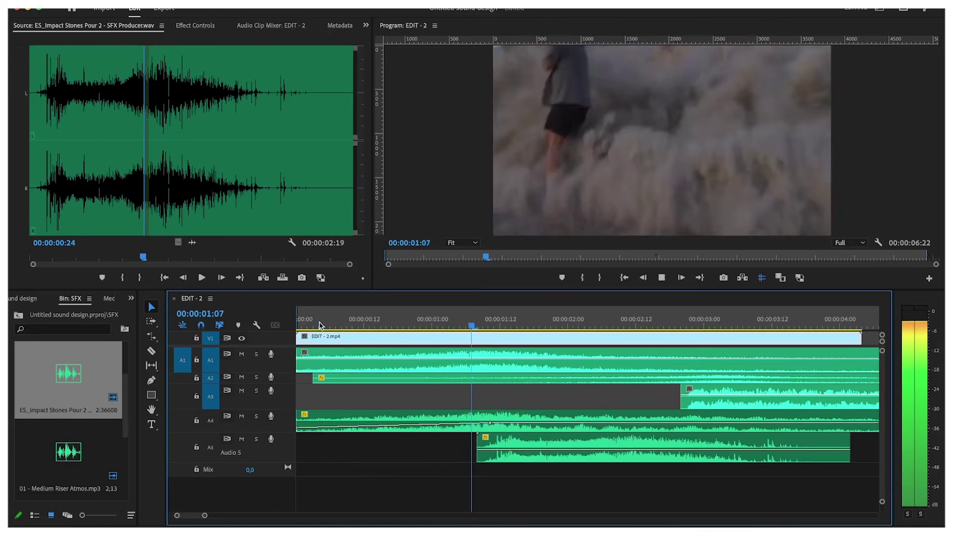
# Fade the Impact Stones Pour 2 clip on A5 down between about 00:00:01:11 and 00:00:02:04 with volume Level keyframes.
pyautogui.press('space')
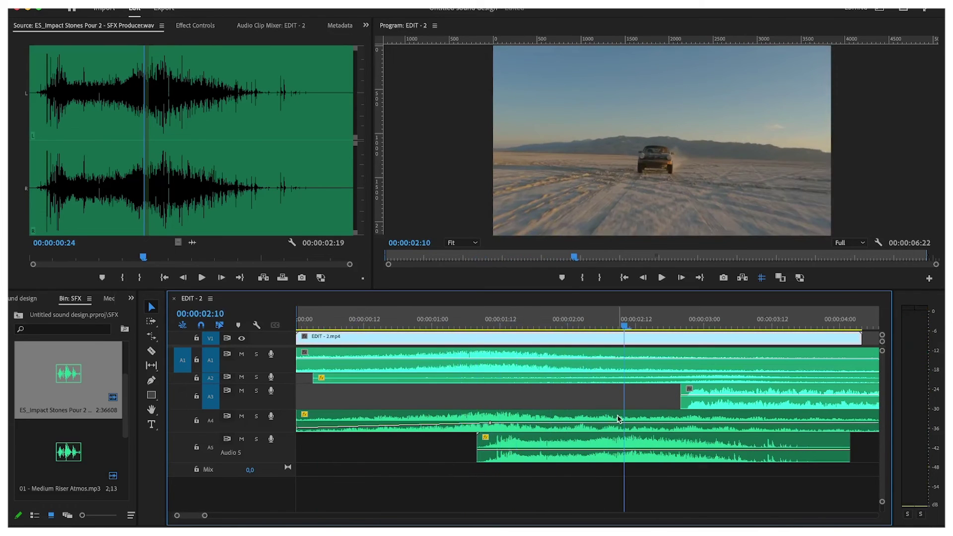
pyautogui.moveTo(522, 323)
pyautogui.mouseDown()
pyautogui.moveTo(506, 323)
pyautogui.moveTo(528, 323)
pyautogui.mouseUp()
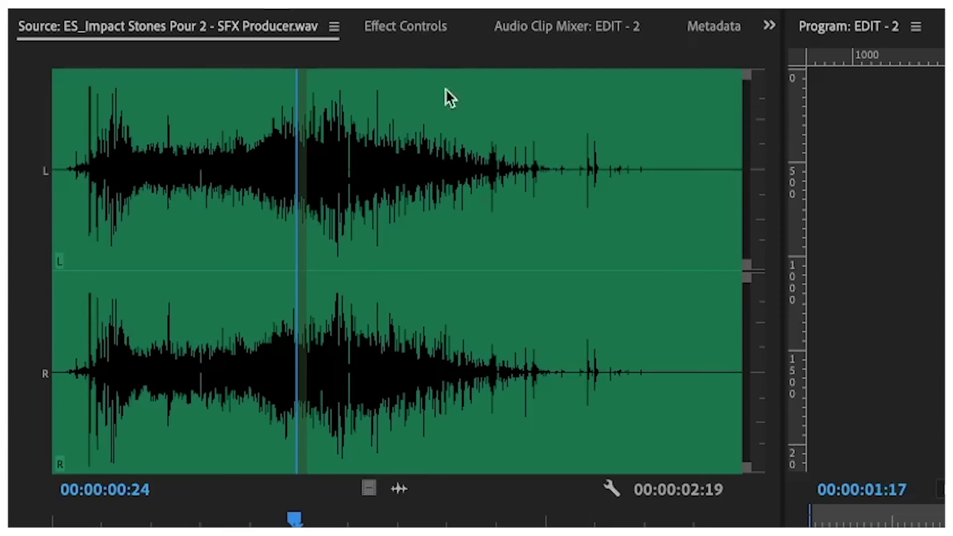
pyautogui.click(404, 30)
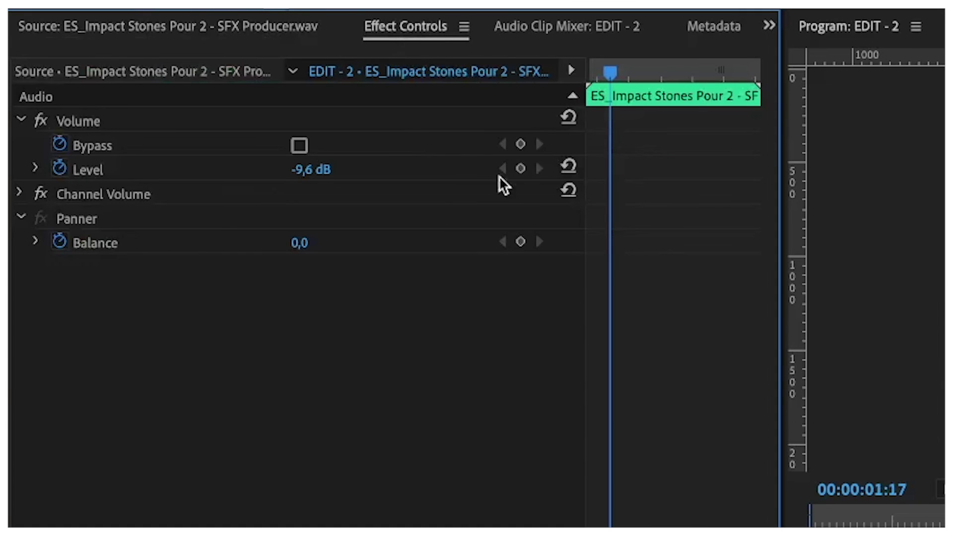
pyautogui.click(520, 172)
pyautogui.press('space')
pyautogui.press('space')
pyautogui.click(521, 174)
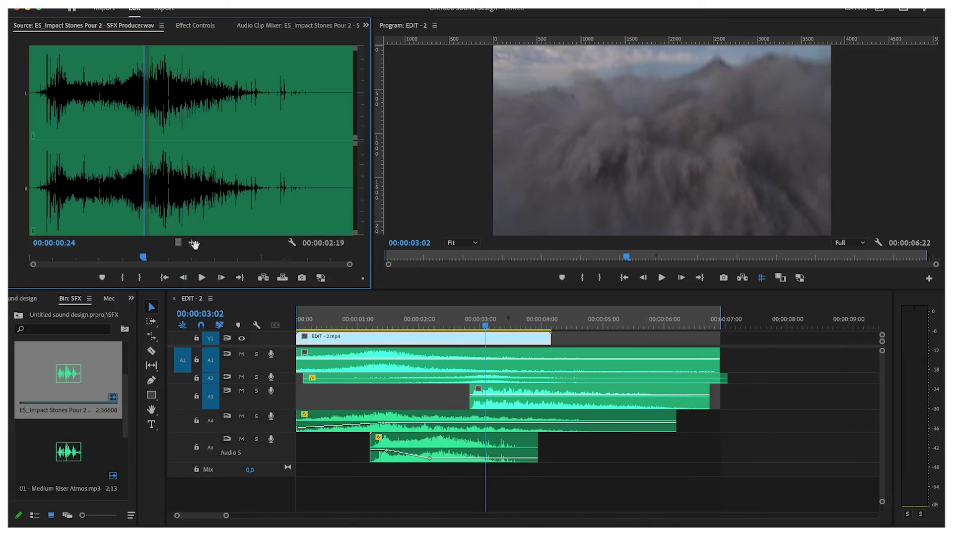
# Add a second Impact Stones Pour 2 sound to track A5 starting at about 00:00:02:20 and play back the mix.
pyautogui.moveTo(192, 242); pyautogui.dragTo(478, 453)
pyautogui.moveTo(490, 444); pyautogui.dragTo(488, 443)
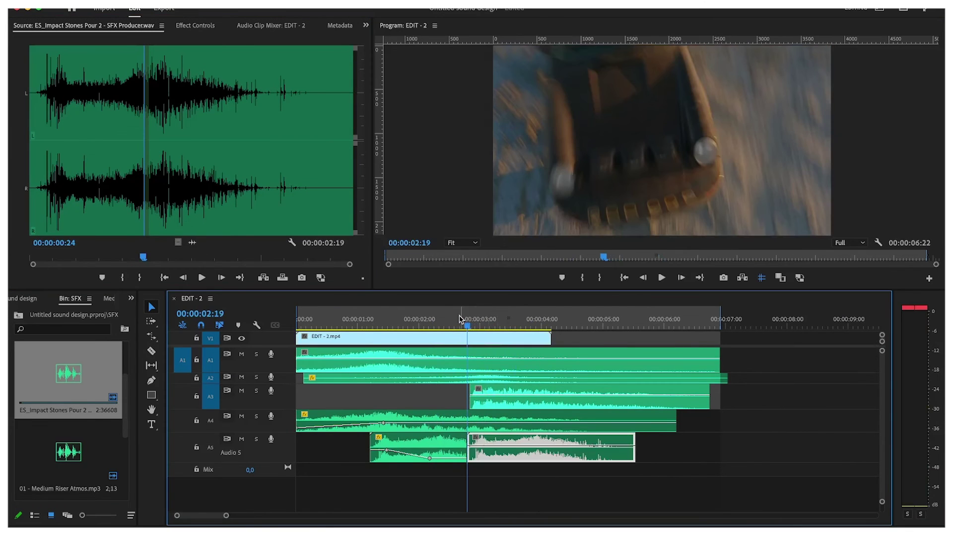
pyautogui.moveTo(463, 318); pyautogui.dragTo(439, 316)
pyautogui.press('space')
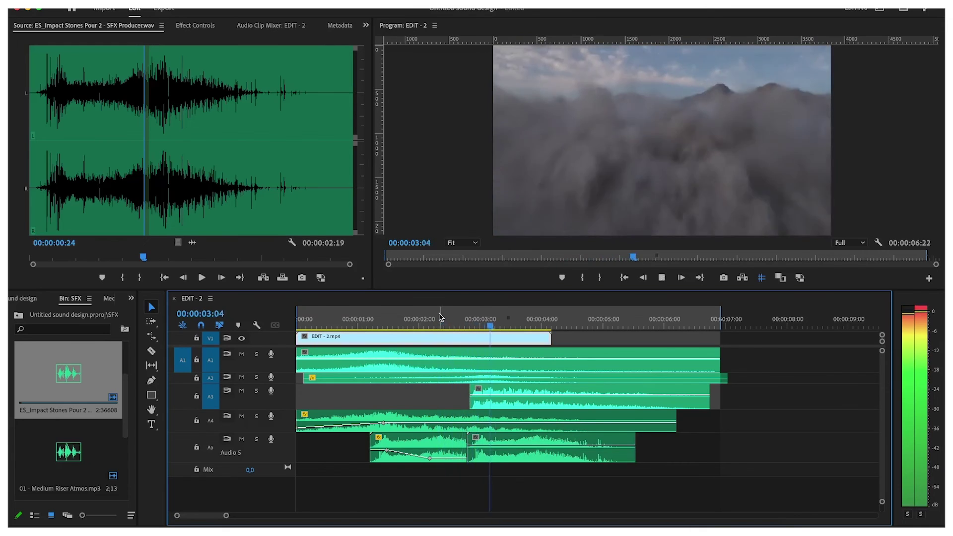
pyautogui.press('space')
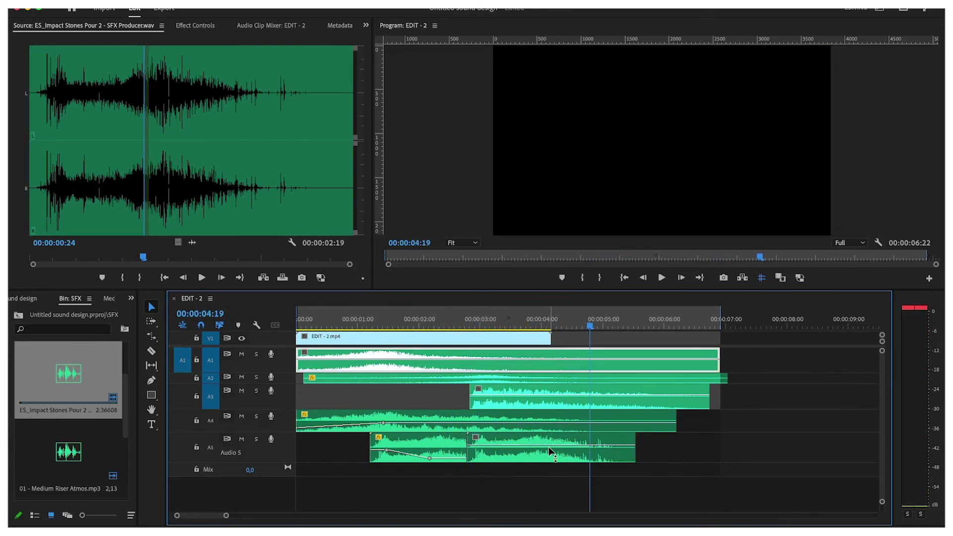
# Lower the second Impact Stones Pour 2 clip's volume to -15.5 dB, shift it slightly earlier to about 00:00:02:19 and play it back.
pyautogui.moveTo(552, 446); pyautogui.dragTo(552, 450)
pyautogui.moveTo(552, 453); pyautogui.dragTo(552, 457)
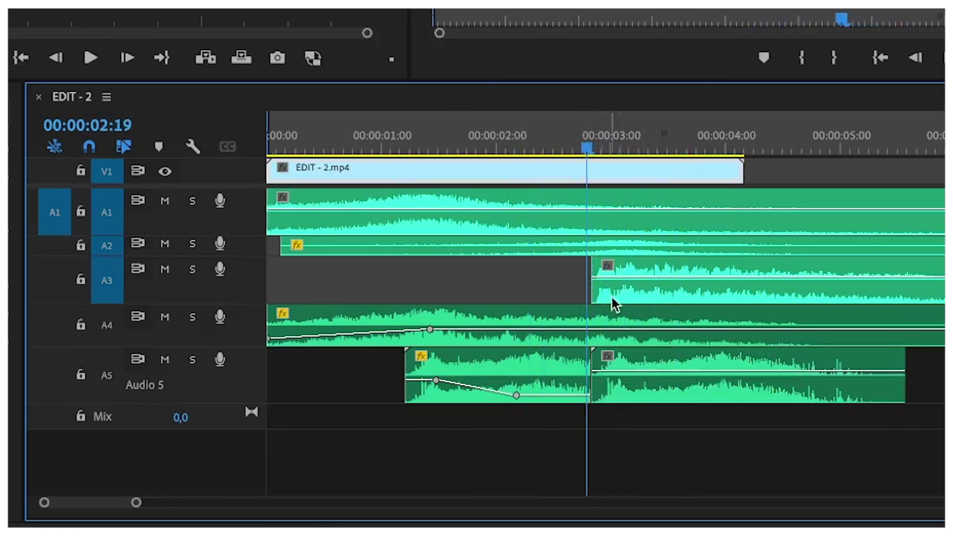
pyautogui.moveTo(626, 362); pyautogui.dragTo(619, 362)
pyautogui.moveTo(570, 130); pyautogui.dragTo(594, 128)
pyautogui.moveTo(64, 130); pyautogui.dragTo(9, 133)
pyautogui.press('space')
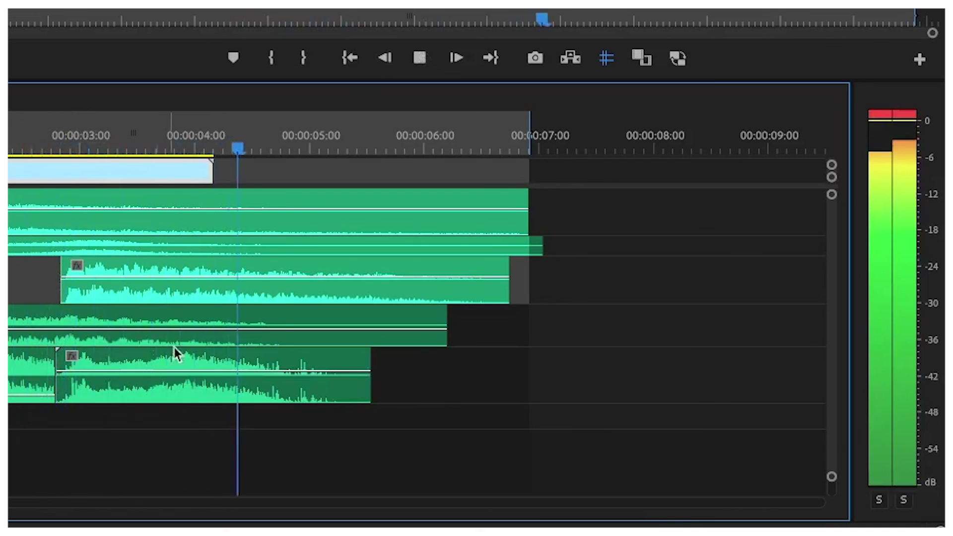
pyautogui.press('space')
# Add Level keyframes to the second Impact Stones Pour 2 clip at 00:00:03:04 and about 00:00:03:11, lowering the second to about -21.6 dB.
pyautogui.click(211, 379)
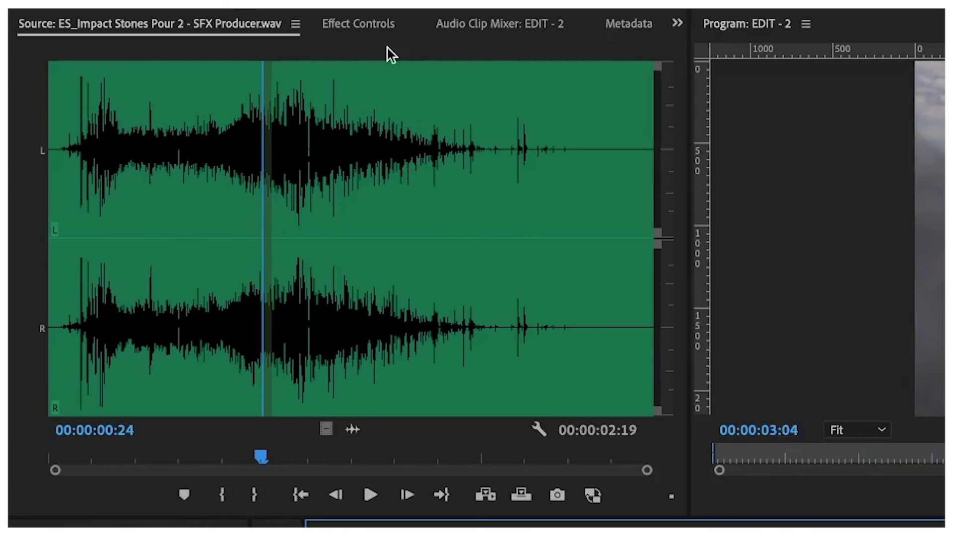
pyautogui.click(358, 25)
pyautogui.click(458, 149)
pyautogui.press('space')
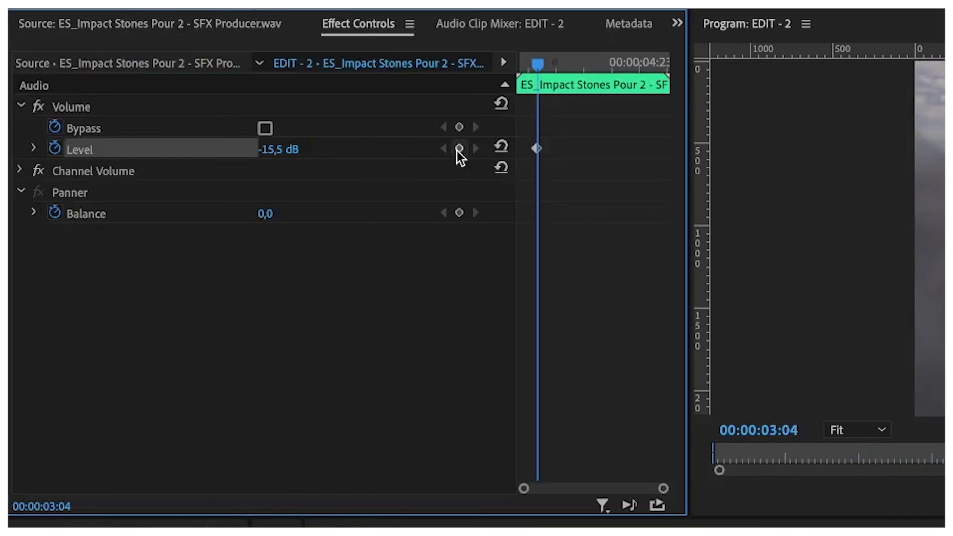
pyautogui.click(458, 149)
pyautogui.click(458, 149)
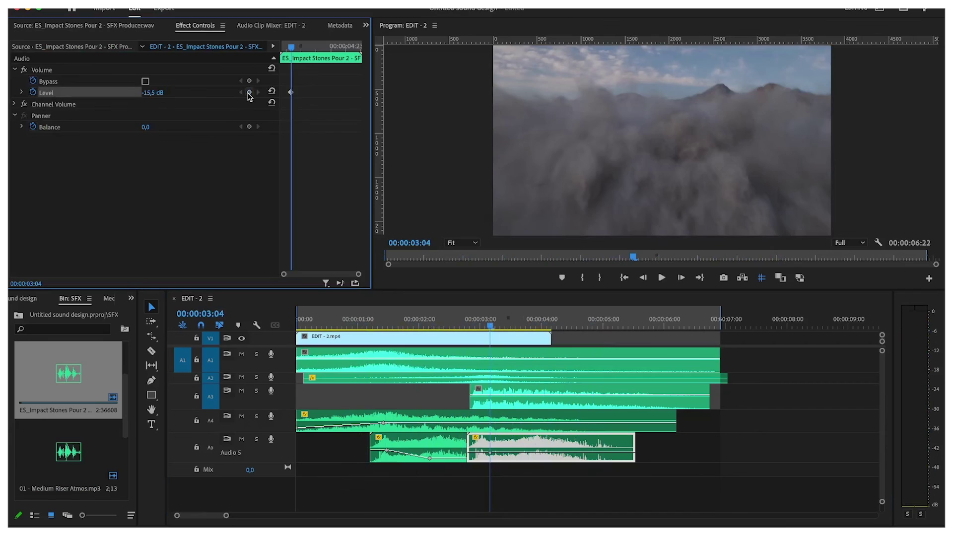
pyautogui.press('space')
pyautogui.click(459, 149)
pyautogui.press('space')
pyautogui.click(513, 459)
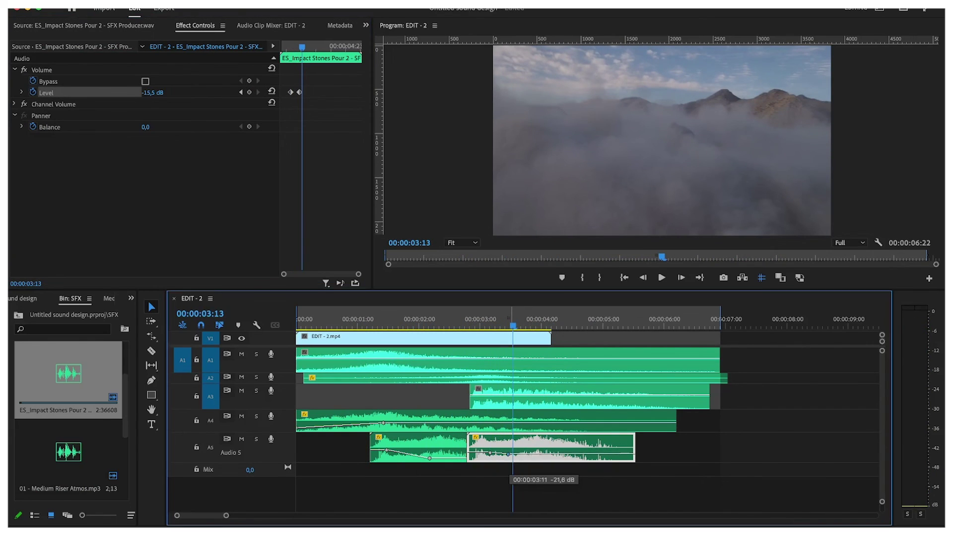